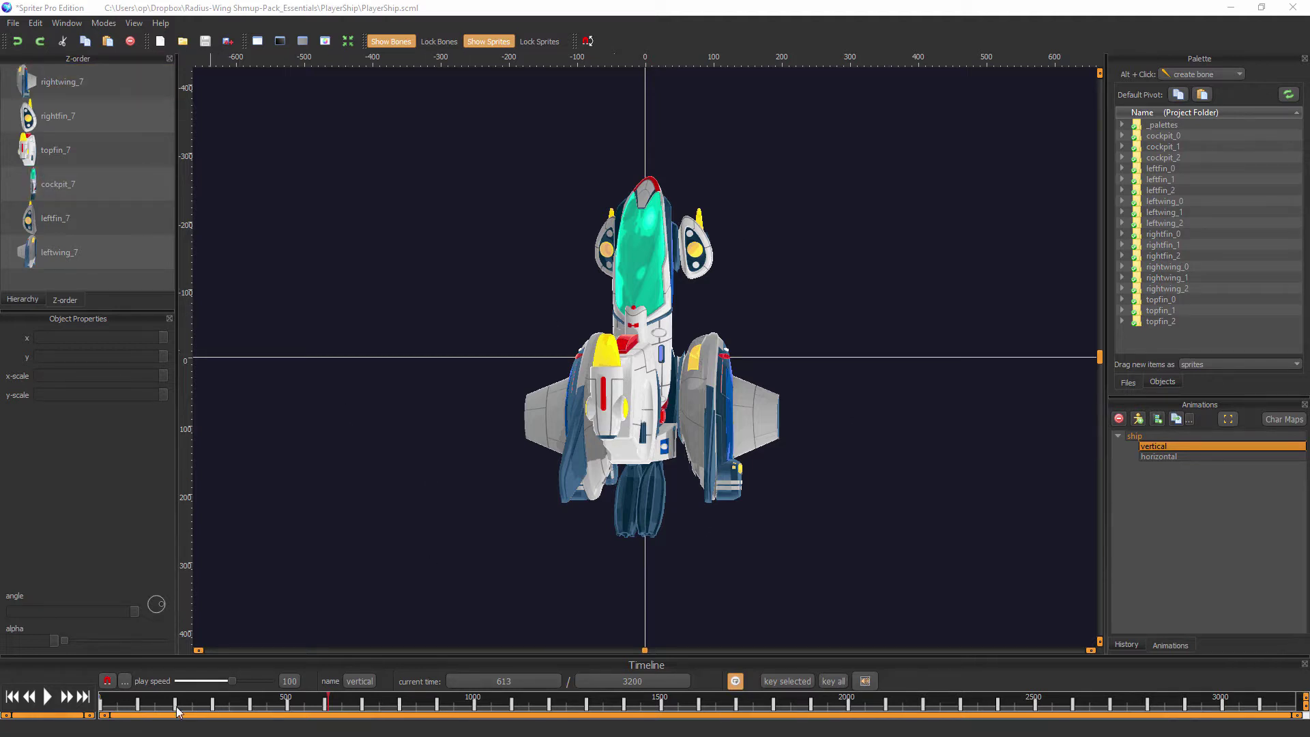
Scrub the ship's banking animation, trim the animation name, and start playback.
{"action": "left_click_drag", "start_coordinate": [137, 706], "coordinate": [527, 706]}
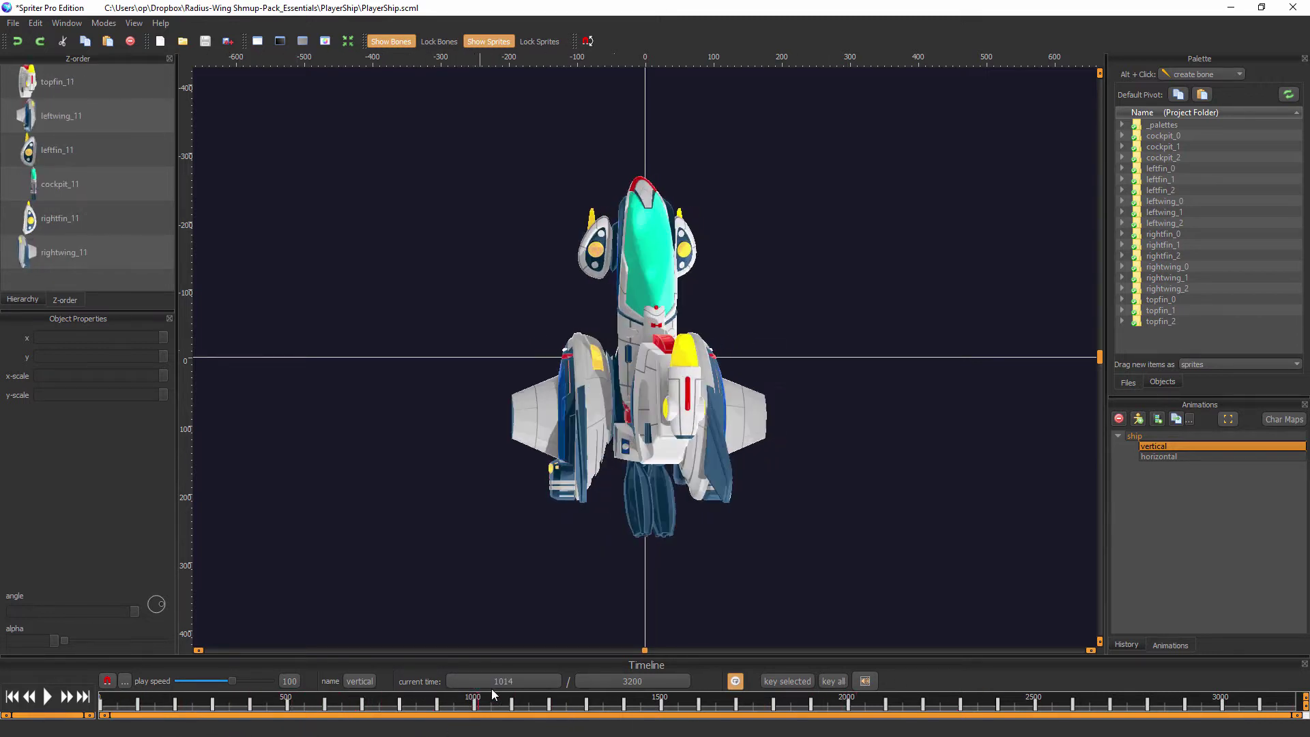
{"action": "left_click", "coordinate": [372, 682]}
{"action": "key", "text": "BackSpace"}
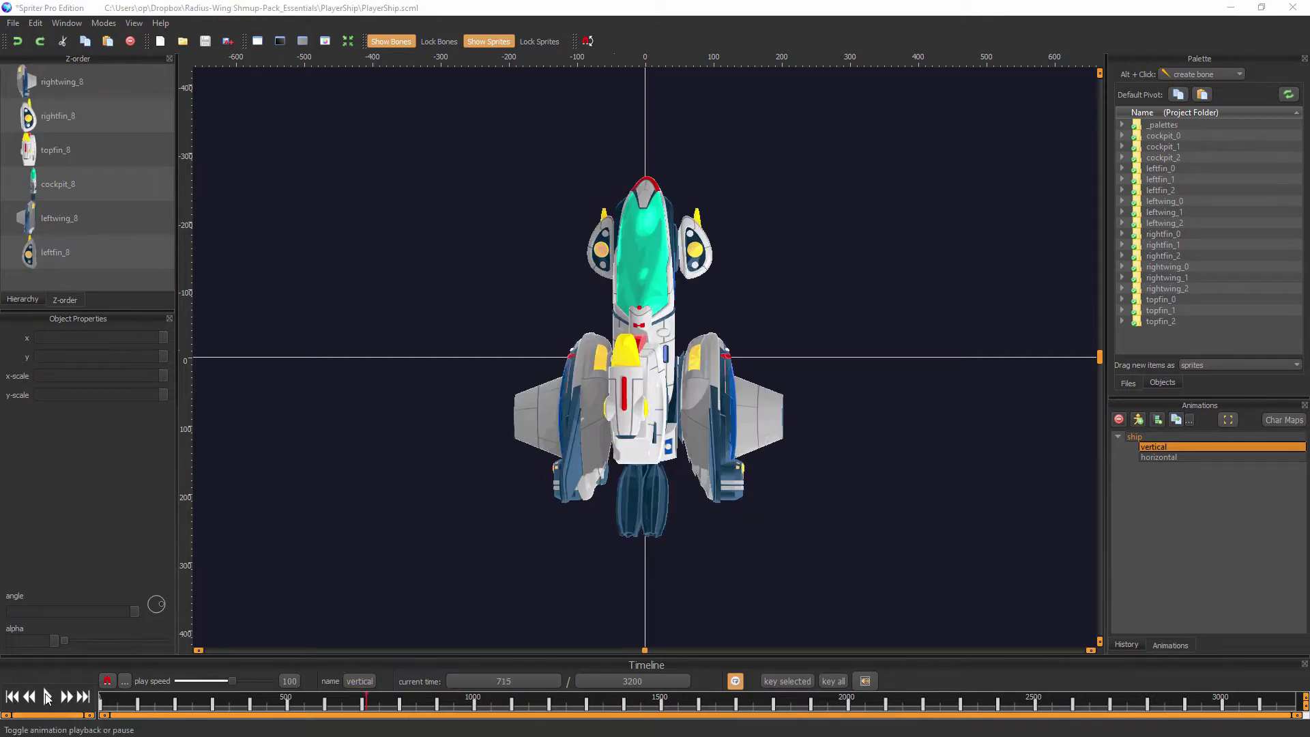
{"action": "left_click", "coordinate": [47, 695]}
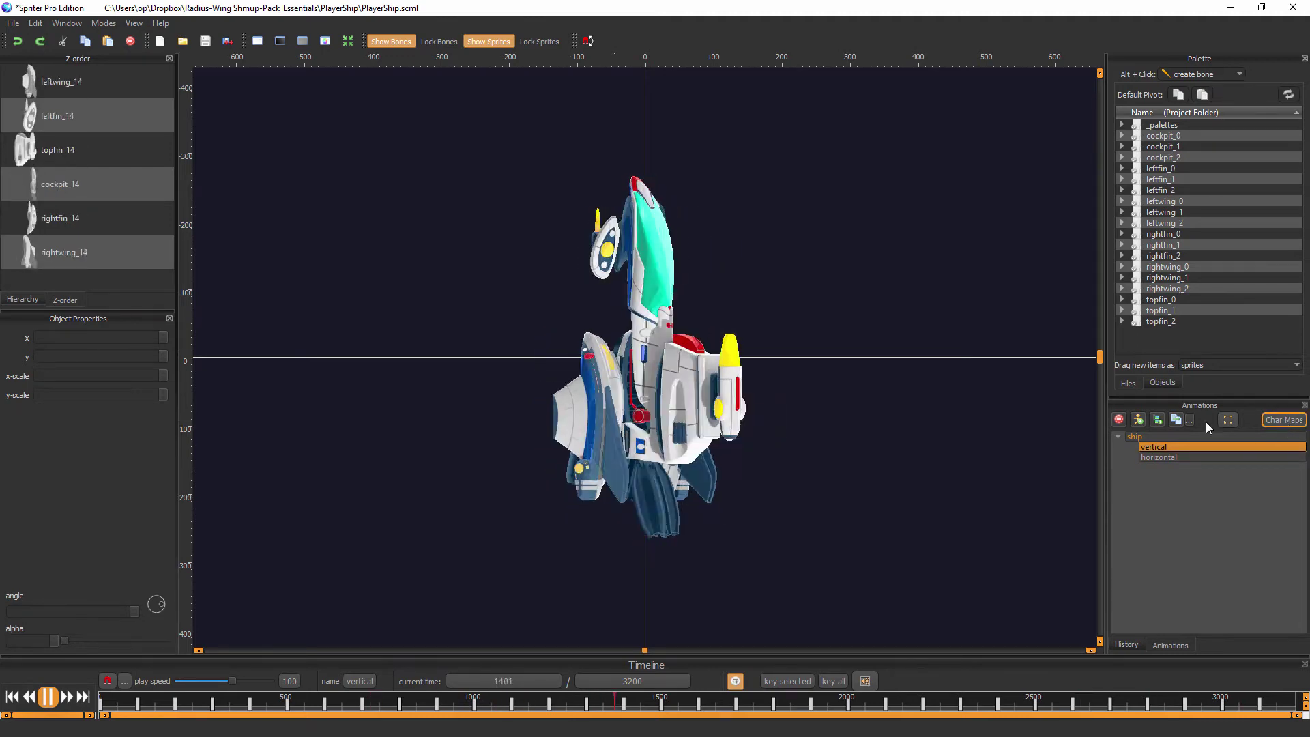
Open Character Maps beside the ship and try Cockpit_1, then Cockpit_2.
{"action": "left_click", "coordinate": [1282, 420]}
{"action": "left_click_drag", "start_coordinate": [39, 236], "coordinate": [847, 122]}
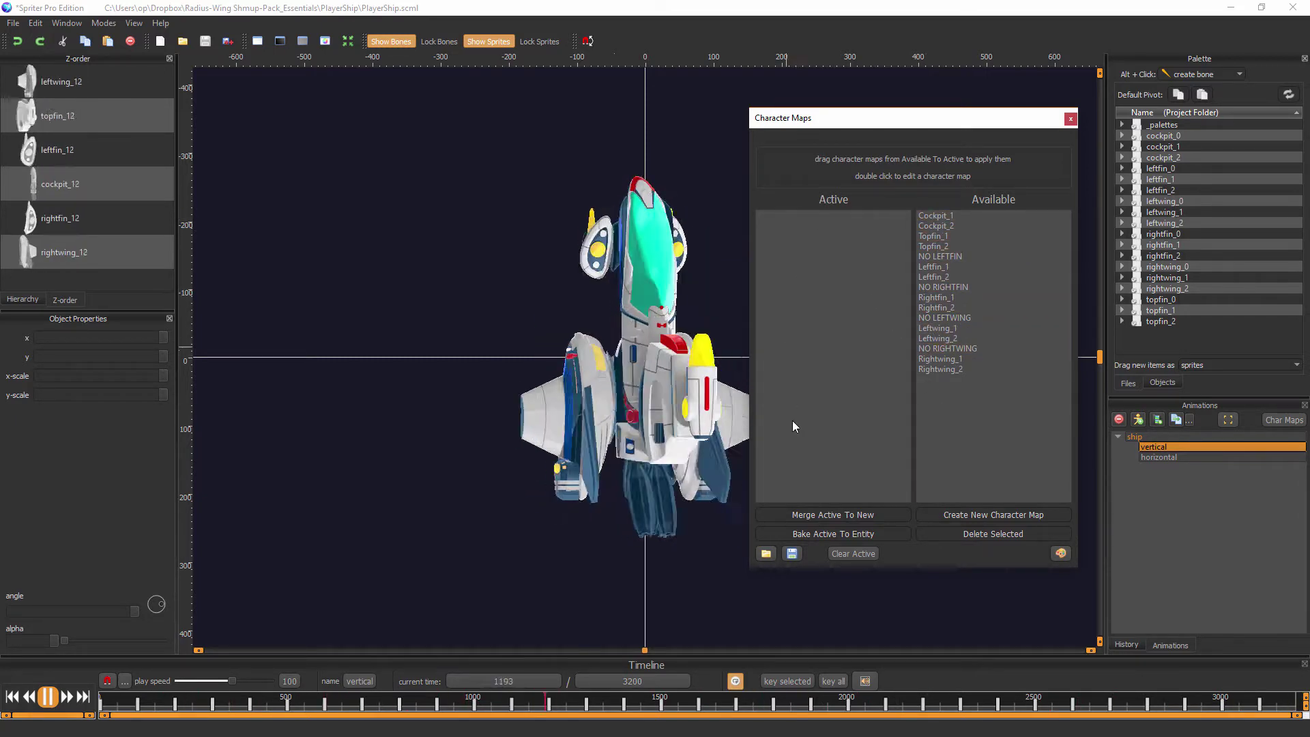
{"action": "left_click_drag", "start_coordinate": [927, 216], "coordinate": [840, 235]}
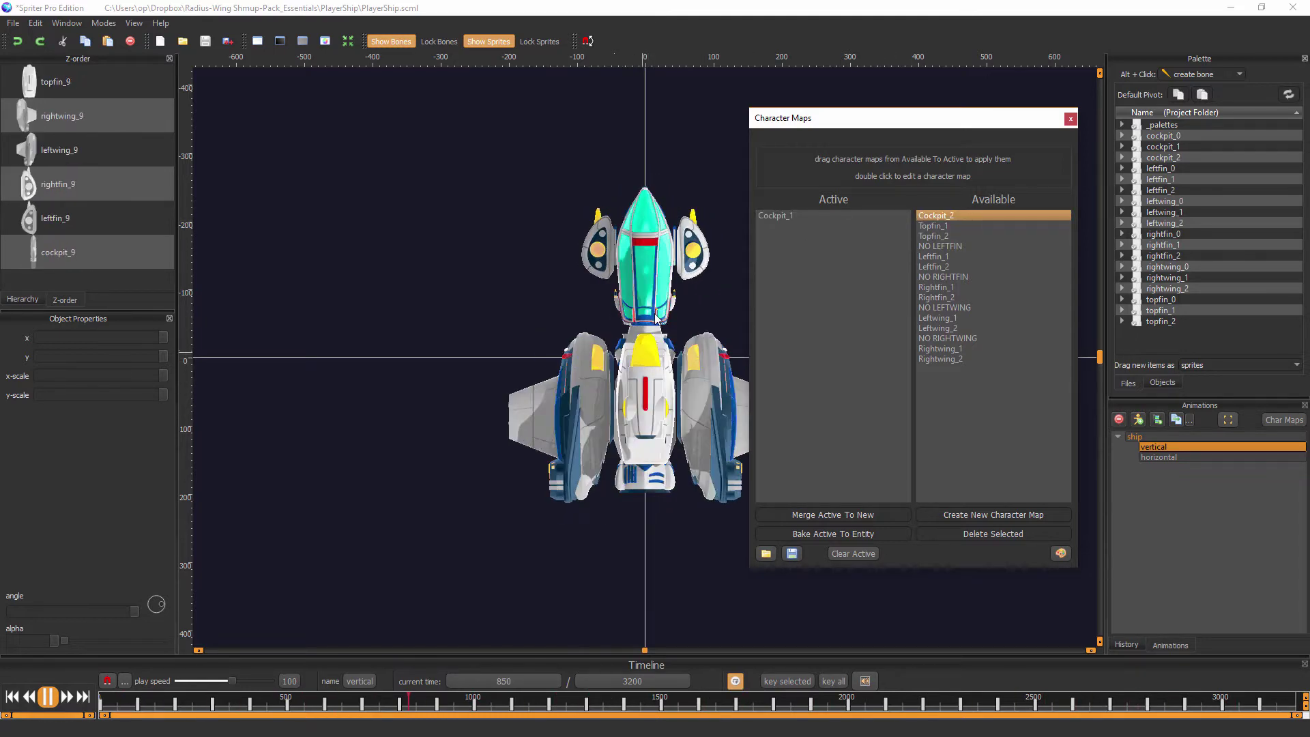
{"action": "left_click_drag", "start_coordinate": [774, 216], "coordinate": [930, 268]}
{"action": "left_click", "coordinate": [941, 236]}
{"action": "left_click_drag", "start_coordinate": [940, 225], "coordinate": [827, 263]}
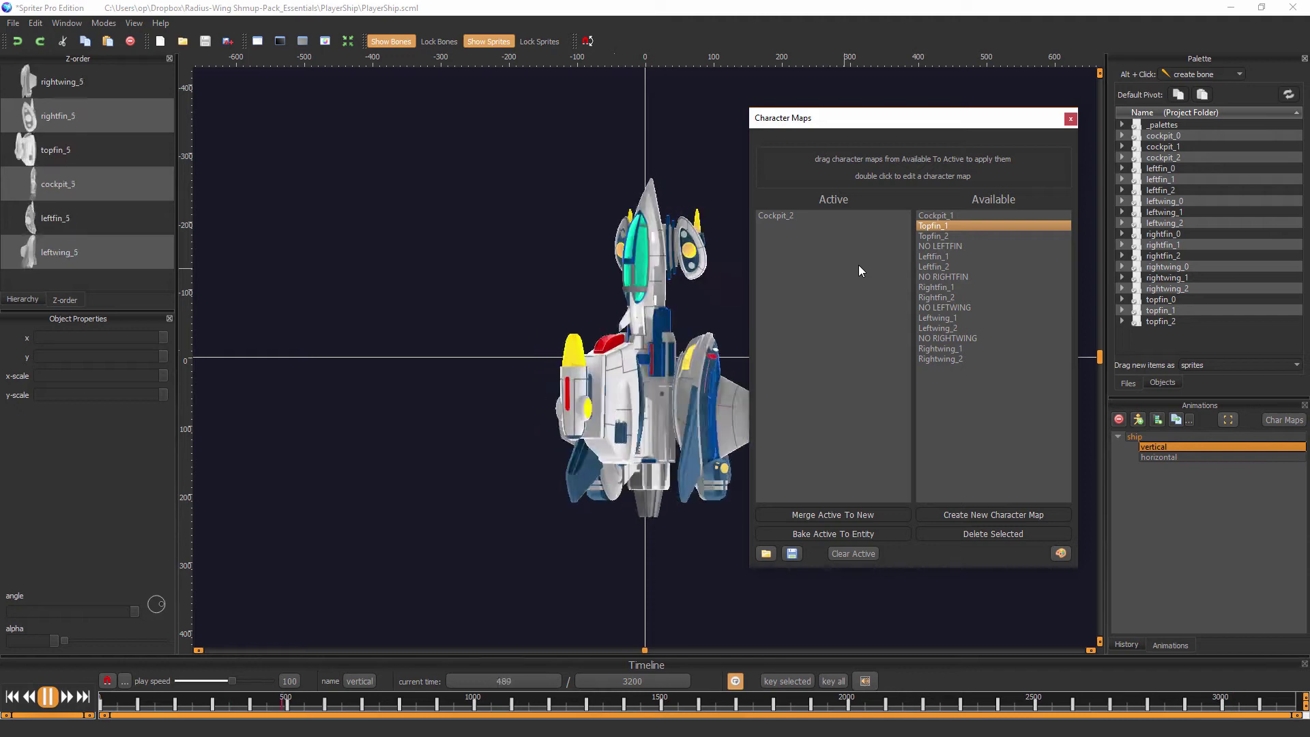
Swap back from Cockpit_2 to Cockpit_1 and apply Leftwing_1 to the ship.
{"action": "left_click_drag", "start_coordinate": [935, 217], "coordinate": [913, 353]}
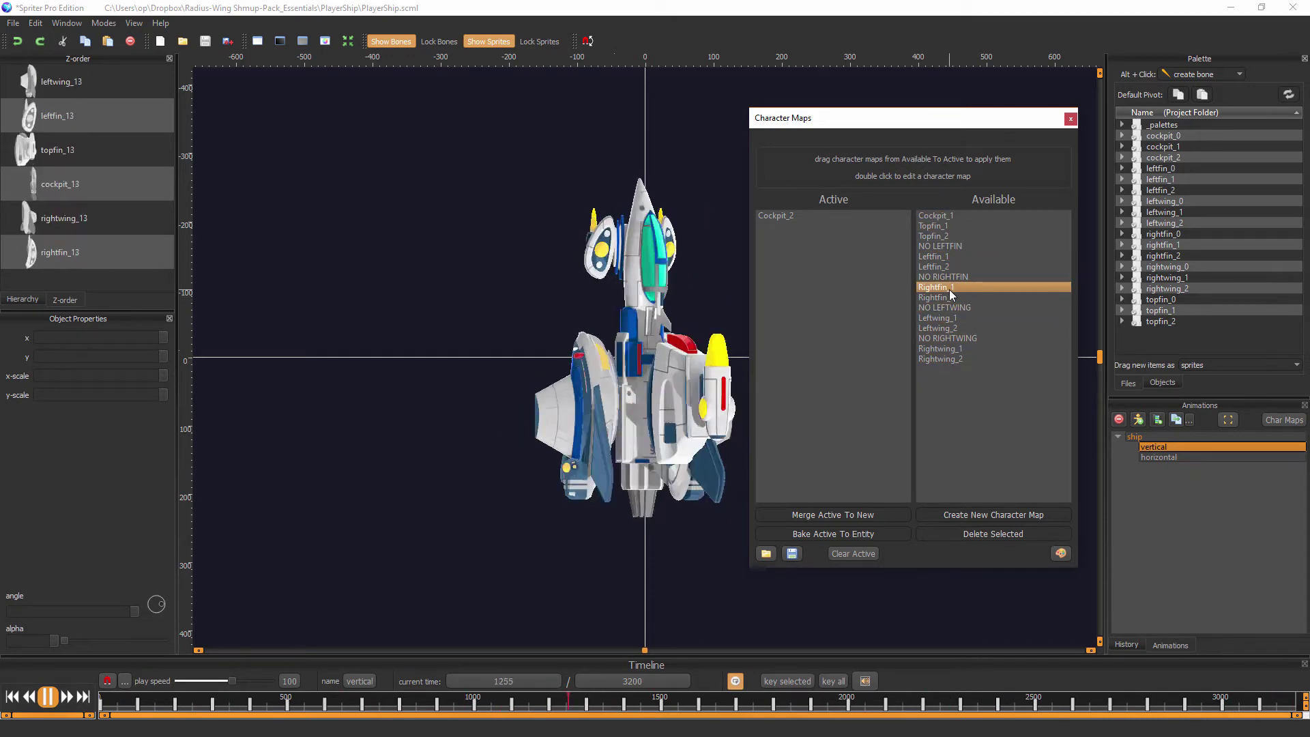
{"action": "left_click_drag", "start_coordinate": [782, 213], "coordinate": [965, 218]}
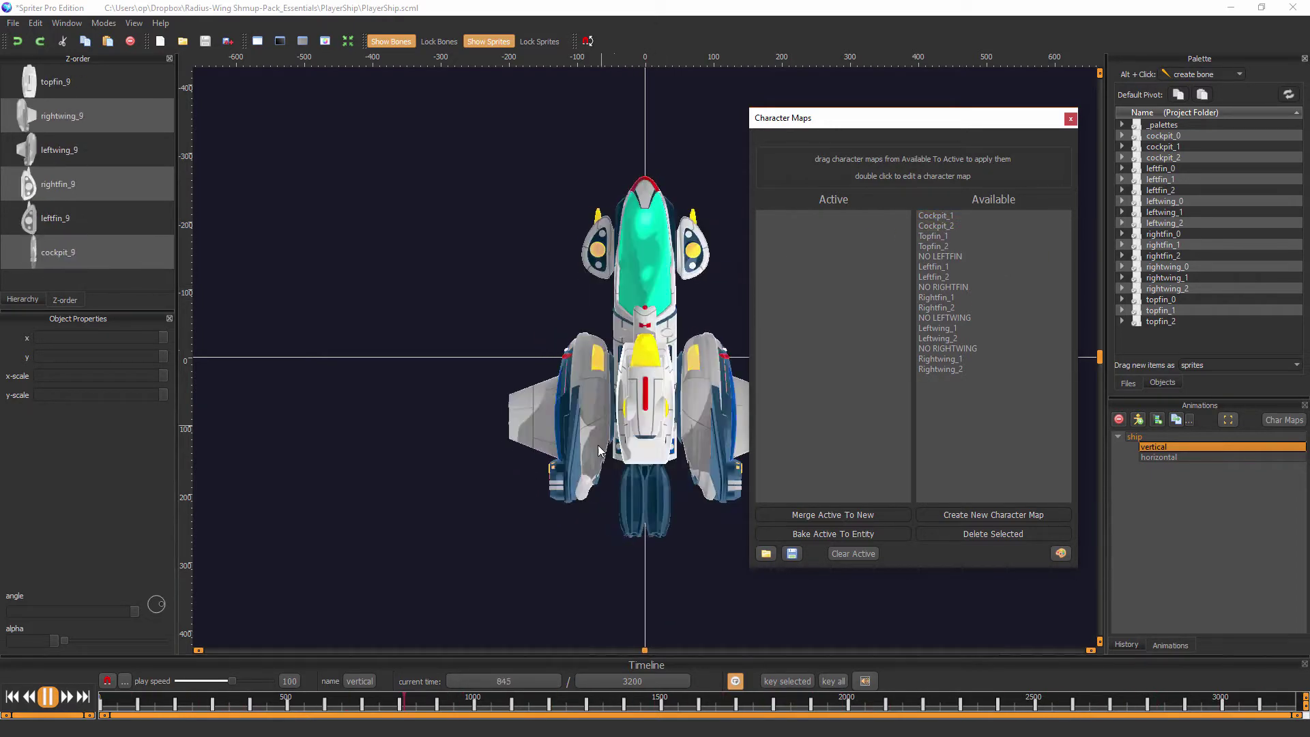
{"action": "left_click_drag", "start_coordinate": [957, 215], "coordinate": [817, 263]}
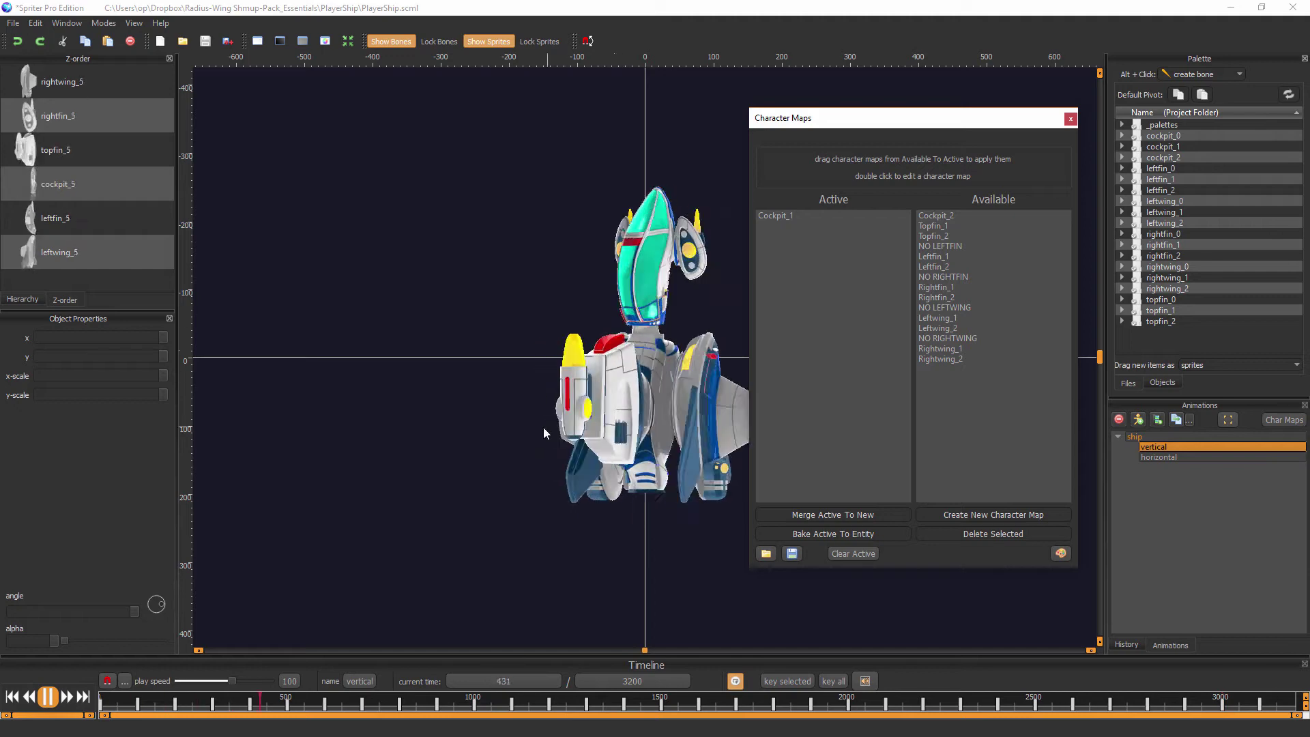
{"action": "left_click_drag", "start_coordinate": [947, 319], "coordinate": [799, 329]}
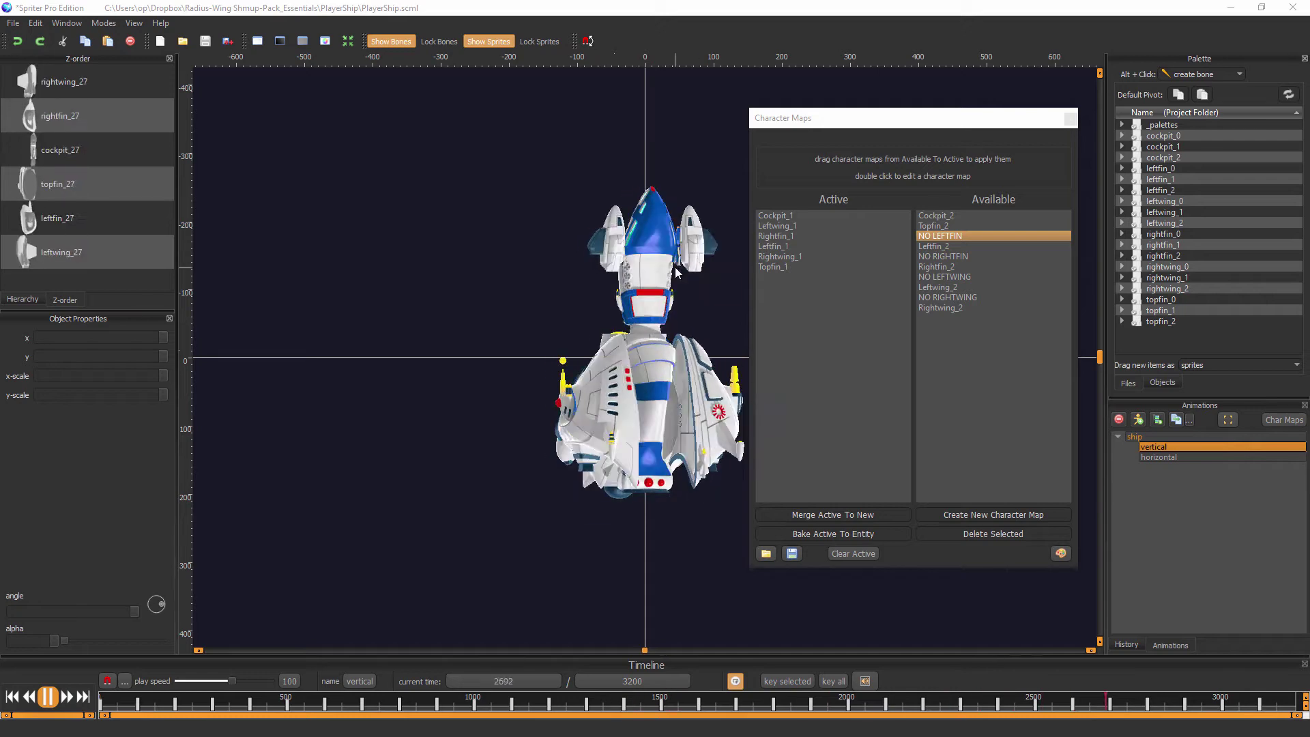
Remove Rightfin_1 and try the NO LEFTFIN and NO RIGHTFIN maps.
{"action": "left_click_drag", "start_coordinate": [786, 235], "coordinate": [942, 351]}
{"action": "left_click_drag", "start_coordinate": [785, 236], "coordinate": [956, 235]}
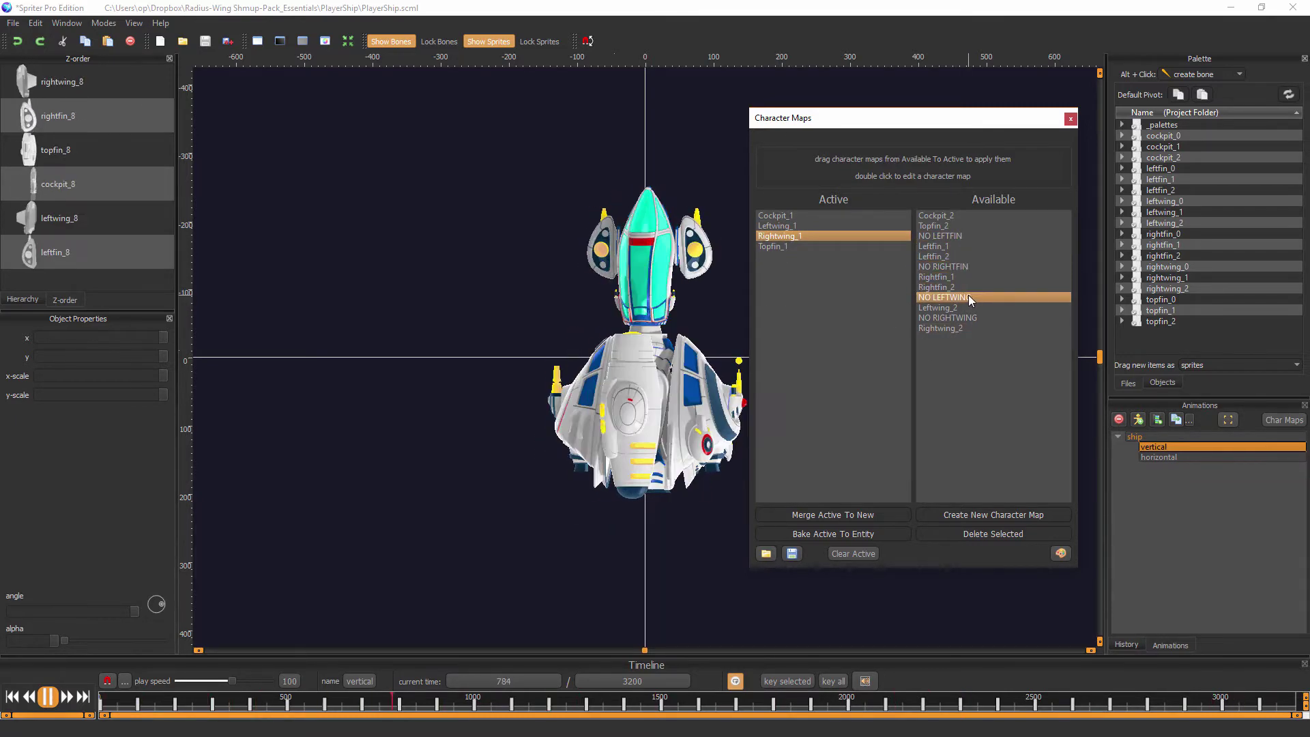
{"action": "left_click_drag", "start_coordinate": [945, 235], "coordinate": [798, 259]}
{"action": "left_click_drag", "start_coordinate": [958, 256], "coordinate": [845, 303]}
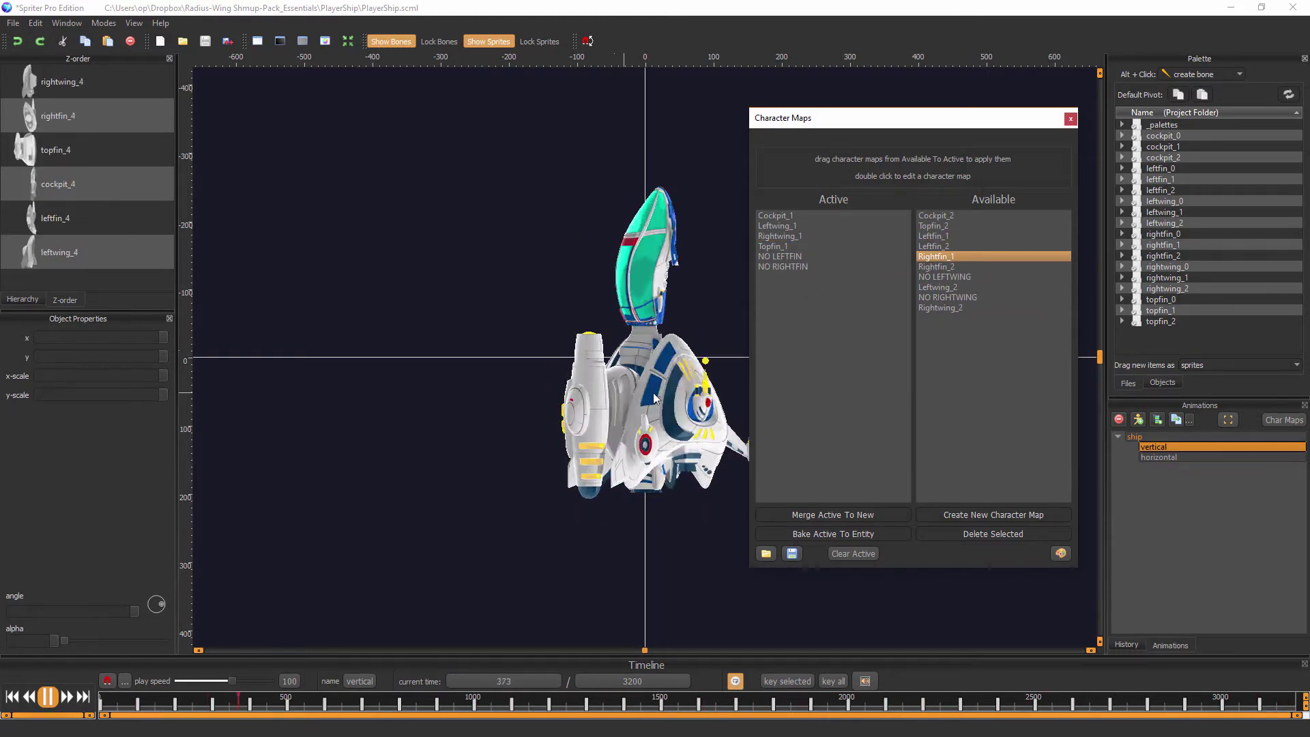
Return Cockpit_1, Cockpit_2, Topfin_1, Rightwing_1 and Leftwing_1 to the available maps.
{"action": "left_click_drag", "start_coordinate": [811, 214], "coordinate": [840, 345]}
{"action": "left_click_drag", "start_coordinate": [784, 265], "coordinate": [948, 271]}
{"action": "left_click_drag", "start_coordinate": [768, 235], "coordinate": [985, 243]}
{"action": "left_click_drag", "start_coordinate": [820, 227], "coordinate": [988, 236]}
{"action": "left_click_drag", "start_coordinate": [760, 216], "coordinate": [853, 273]}
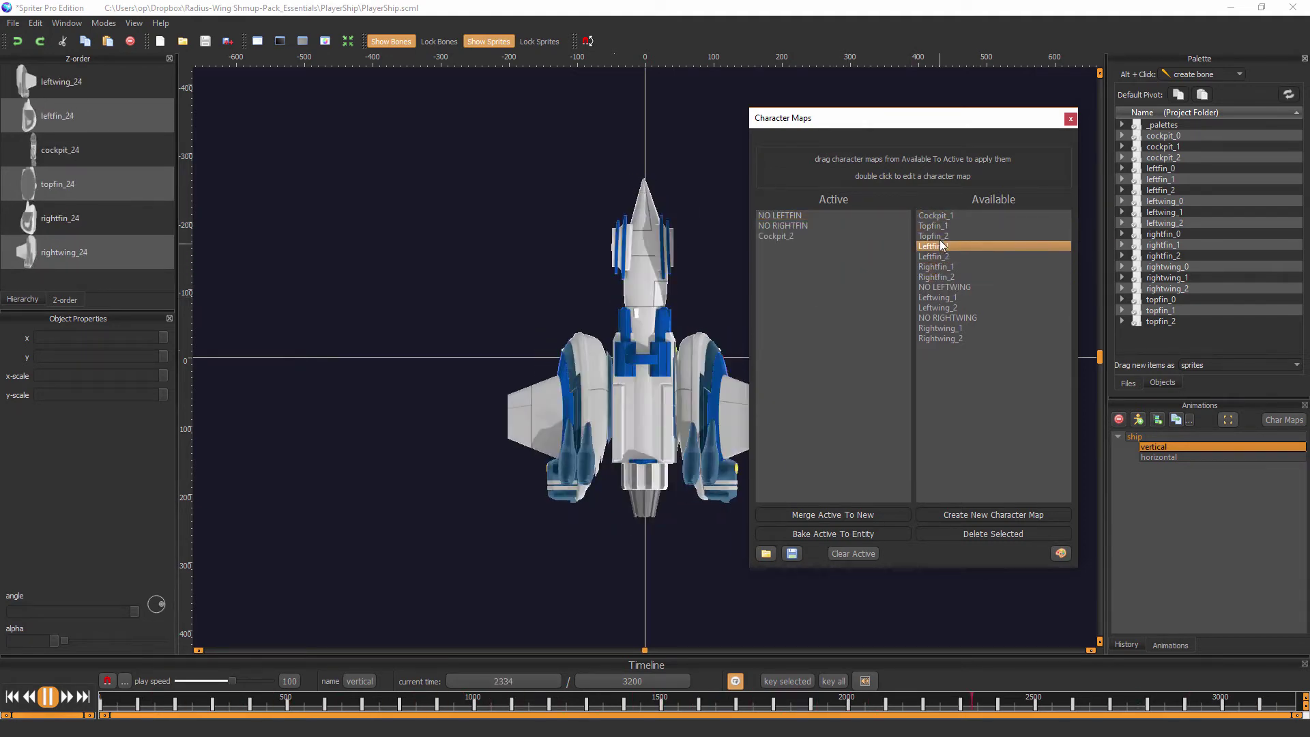
Apply Cockpit_2, Topfin_2, Rightwing_2, Leftwing_2 and the fin maps, including Rightfin_1.
{"action": "left_click_drag", "start_coordinate": [940, 239], "coordinate": [845, 288]}
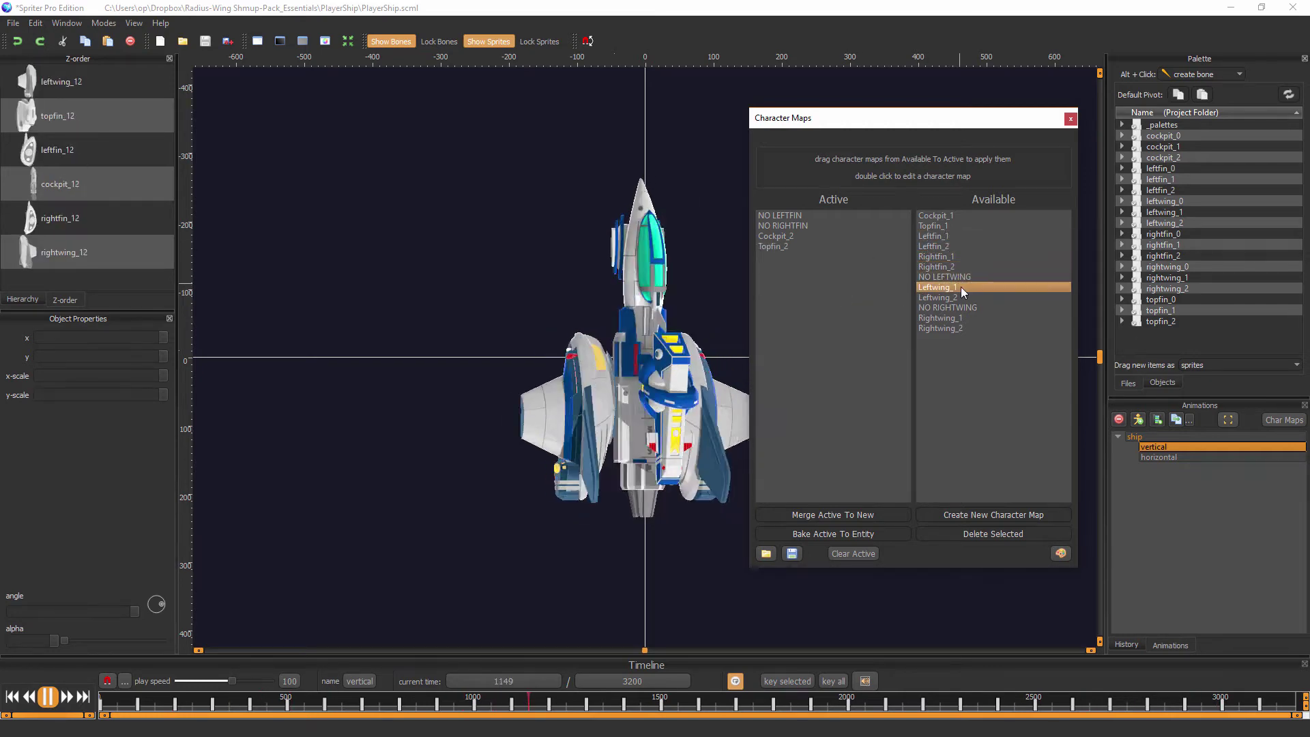
{"action": "left_click_drag", "start_coordinate": [940, 329], "coordinate": [853, 324]}
{"action": "left_click_drag", "start_coordinate": [929, 299], "coordinate": [843, 304]}
{"action": "left_click_drag", "start_coordinate": [926, 269], "coordinate": [835, 300]}
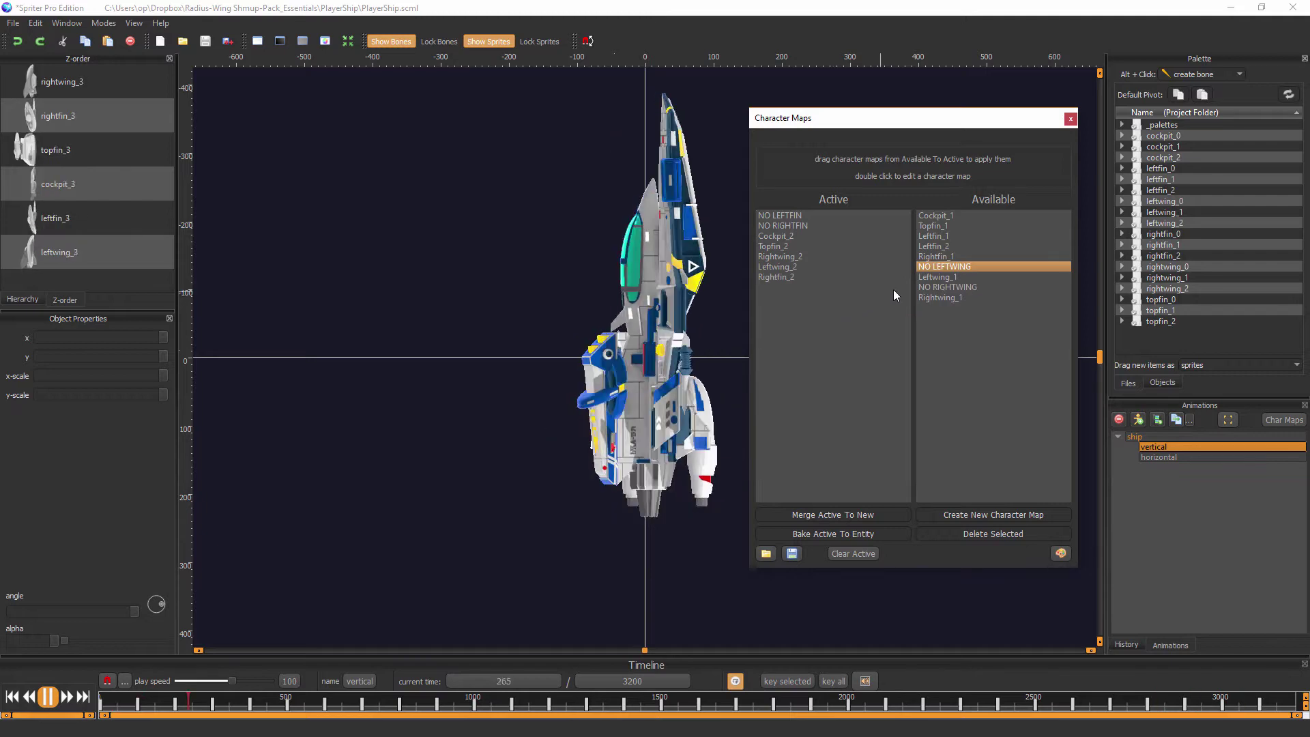
{"action": "left_click_drag", "start_coordinate": [950, 255], "coordinate": [820, 324]}
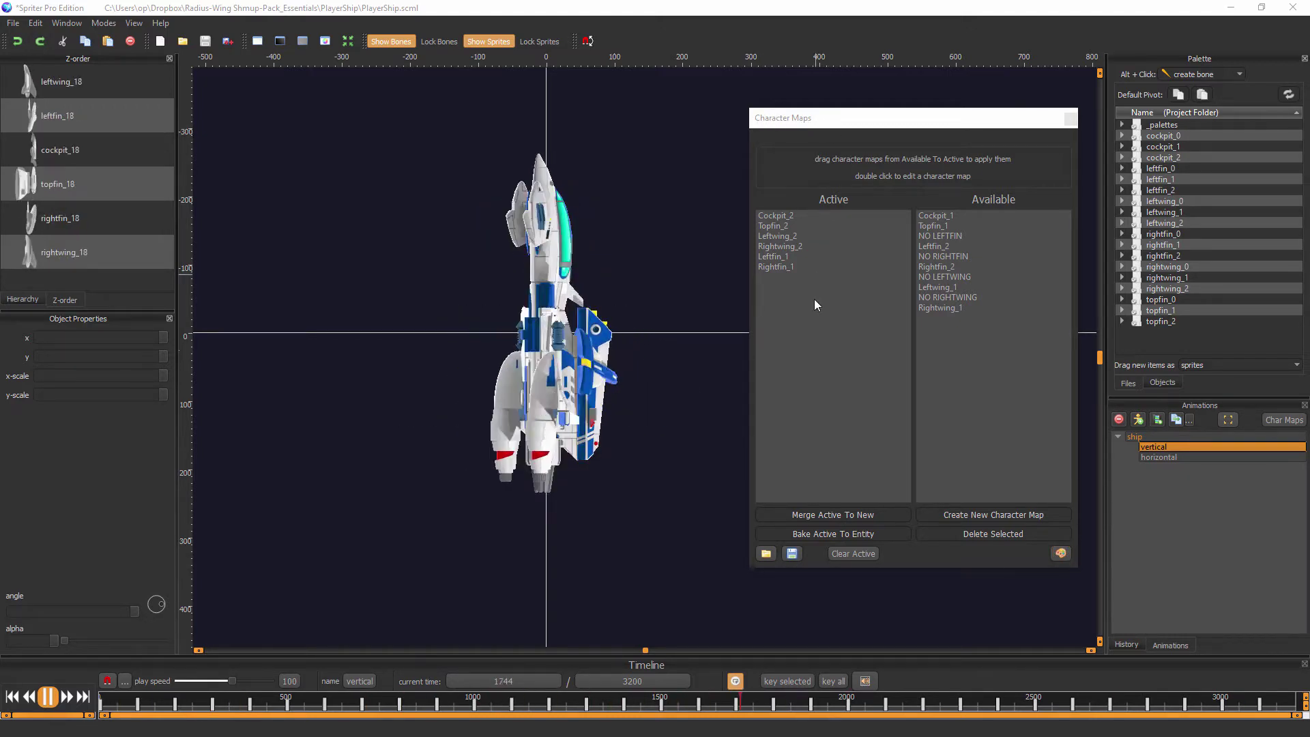
Open the colour palettes and try body_0aa, body_0a and body_0ea on main_body.
{"action": "left_click", "coordinate": [1060, 552]}
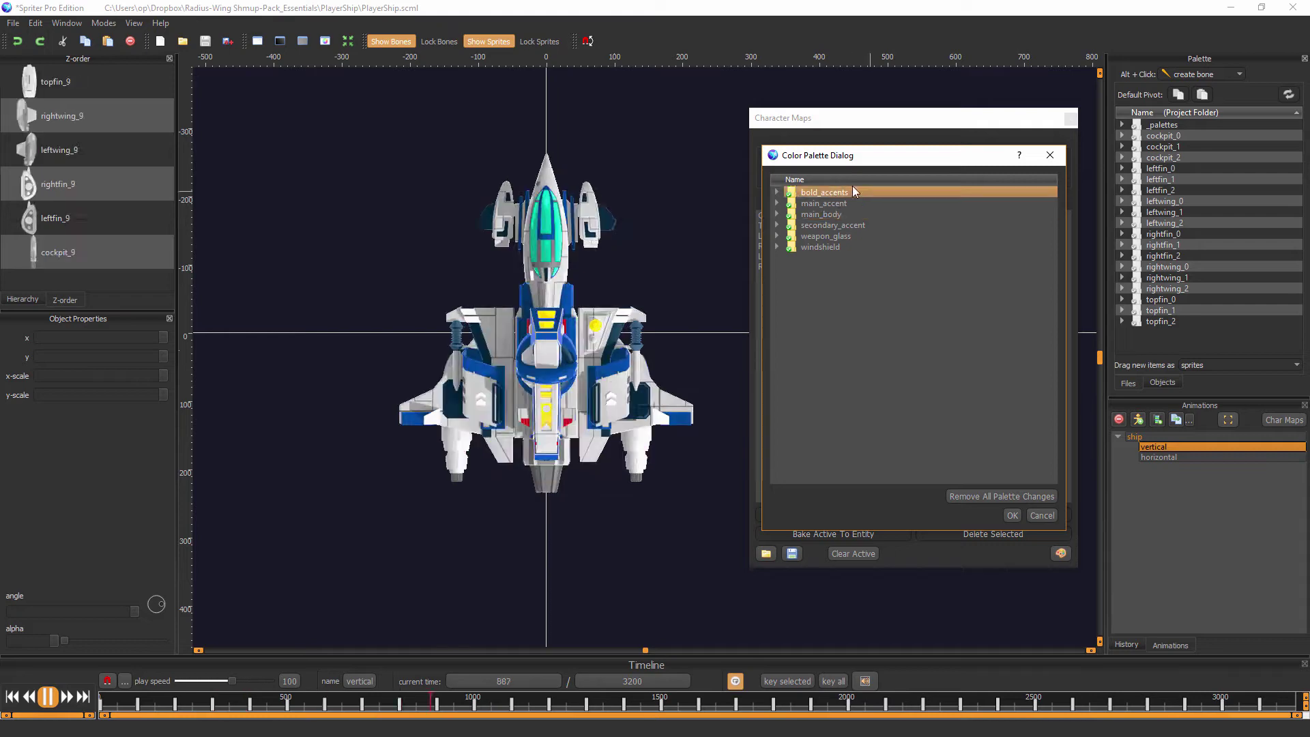
{"action": "left_click", "coordinate": [777, 215]}
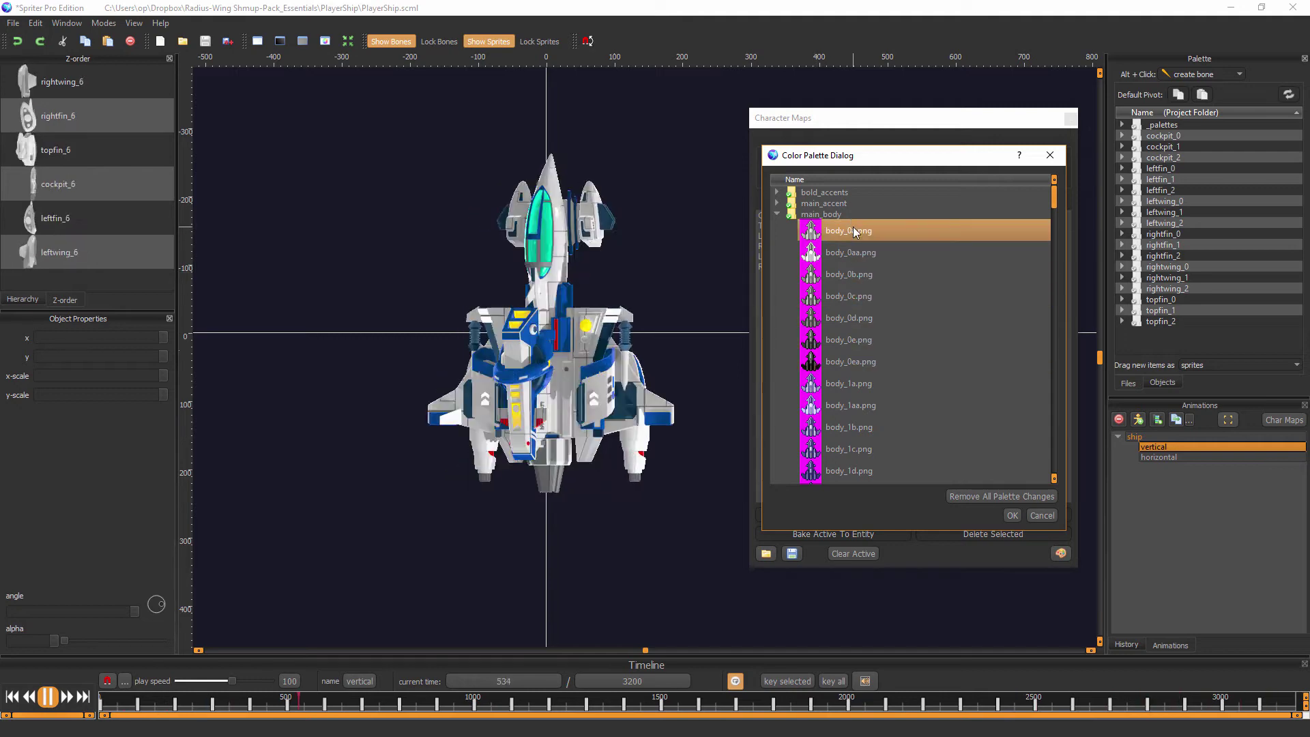
{"action": "left_click", "coordinate": [852, 257]}
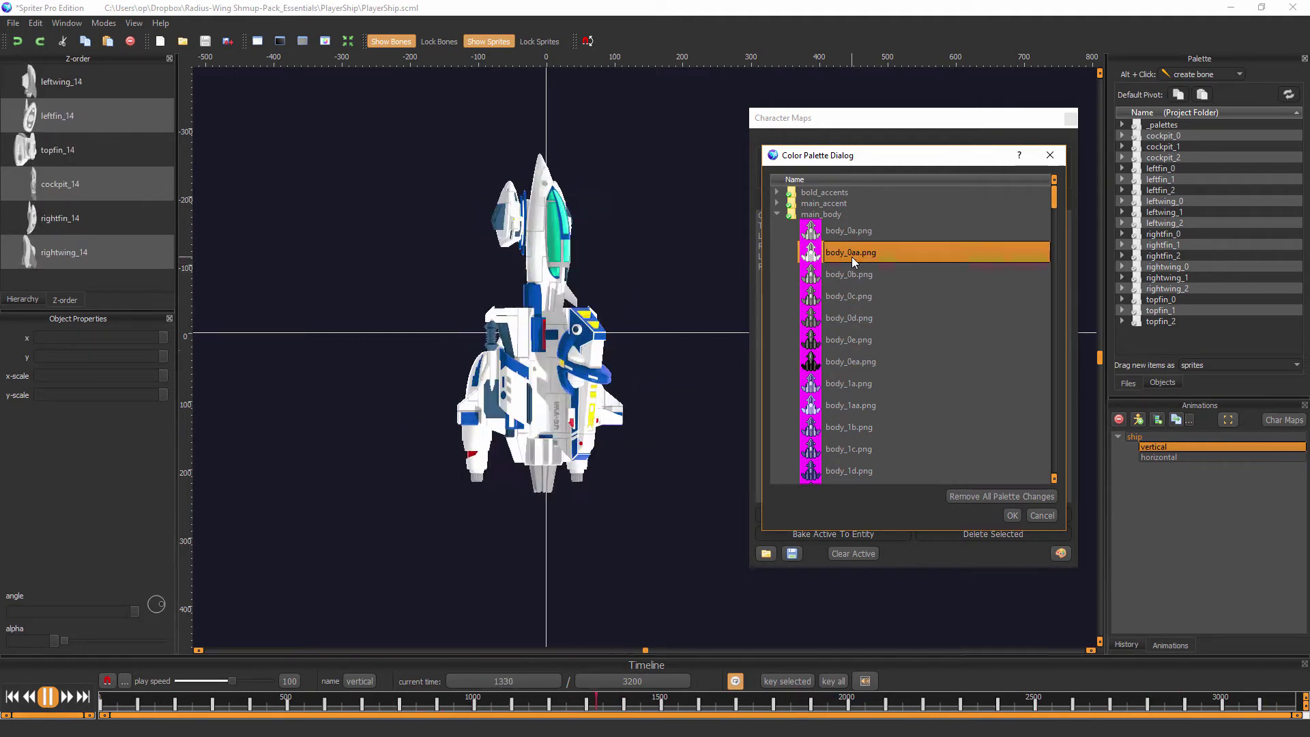
{"action": "left_click", "coordinate": [845, 230]}
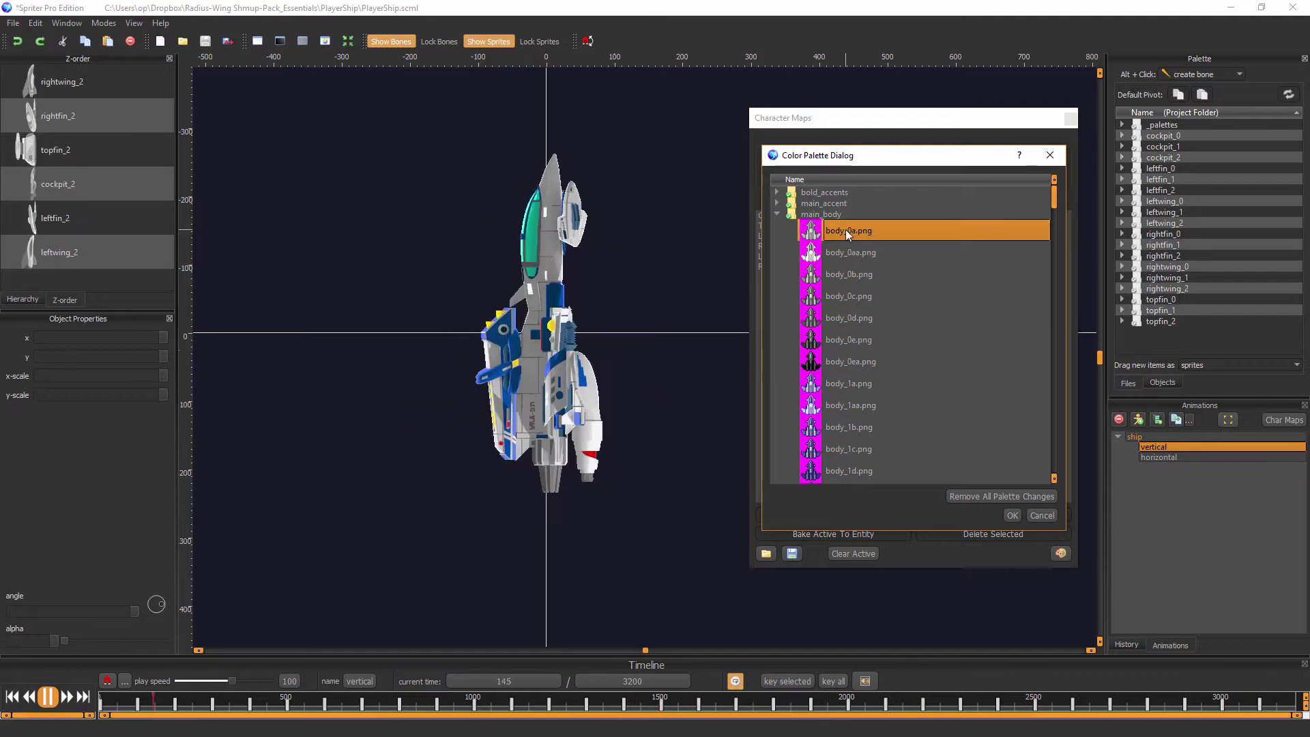
{"action": "left_click", "coordinate": [837, 366]}
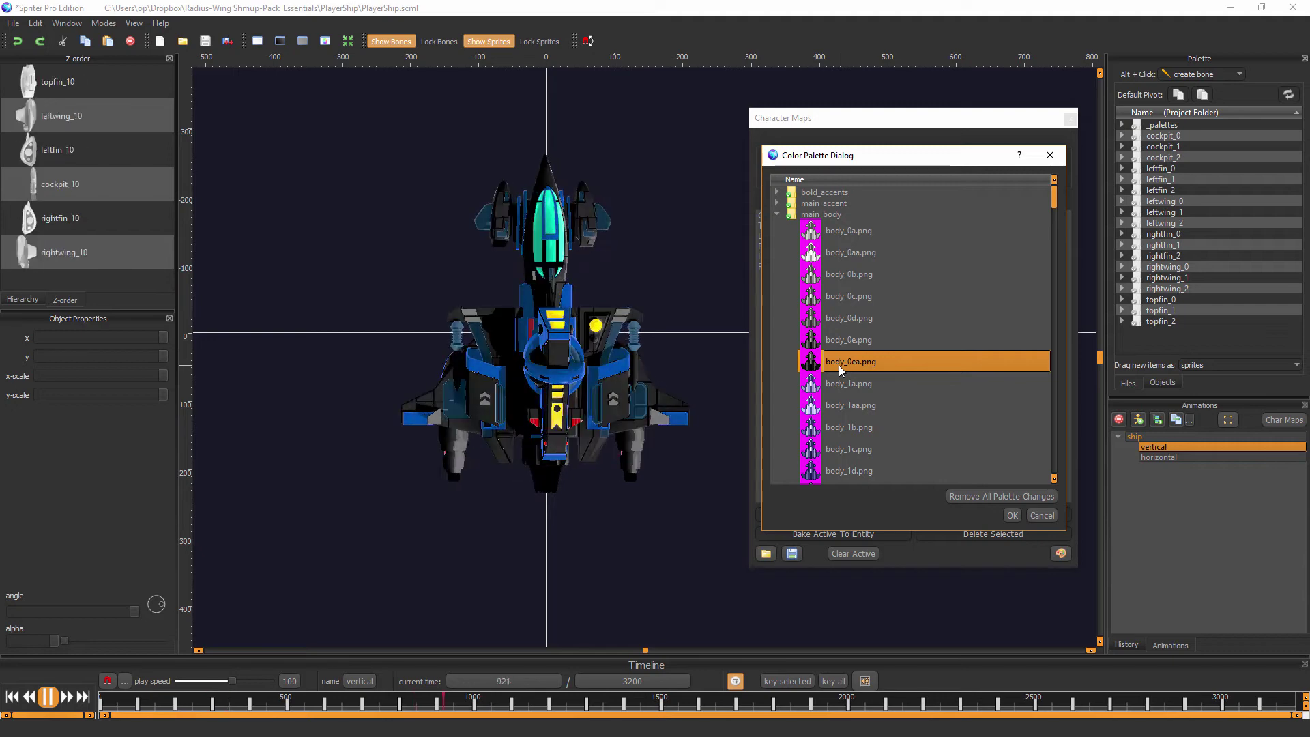
Try body_1c, body_1d and other body palettes, then confirm the chosen one.
{"action": "scroll", "coordinate": [866, 345], "scroll_direction": "down", "scroll_amount": 2}
{"action": "left_click", "coordinate": [850, 345]}
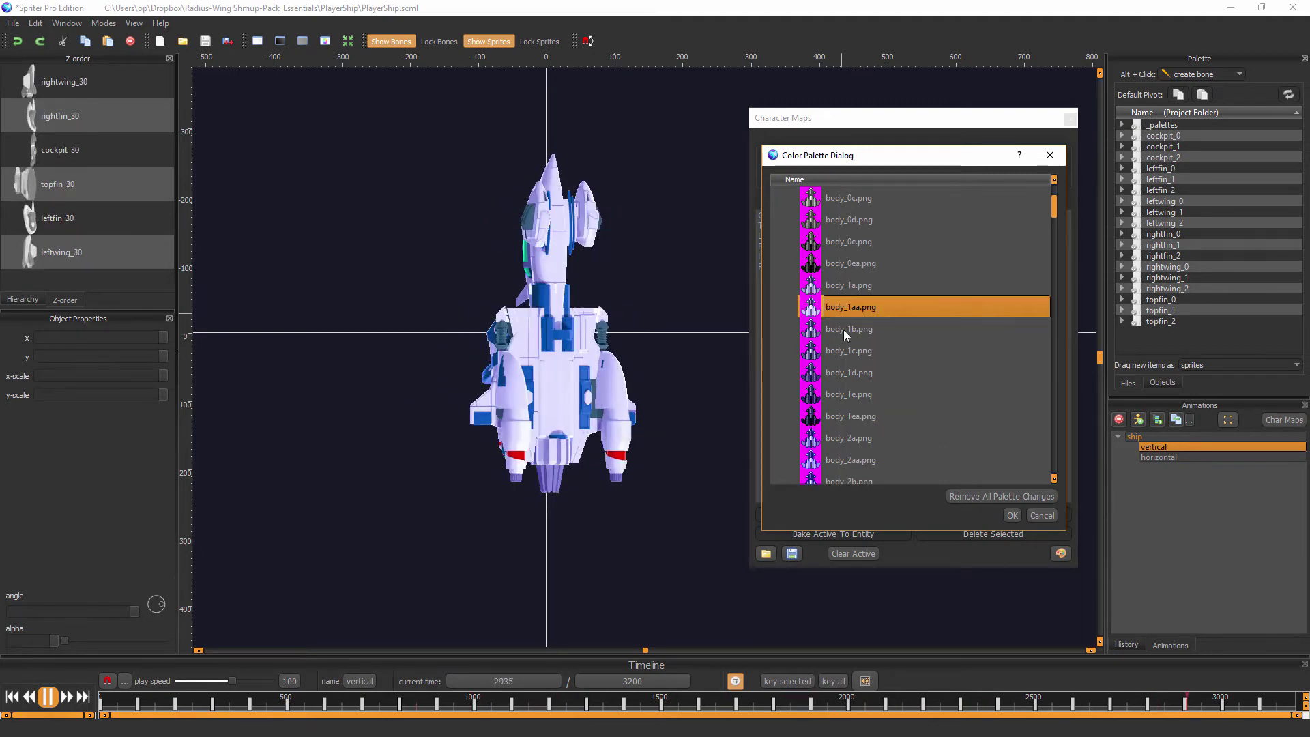
{"action": "scroll", "coordinate": [845, 341], "scroll_direction": "down", "scroll_amount": 2}
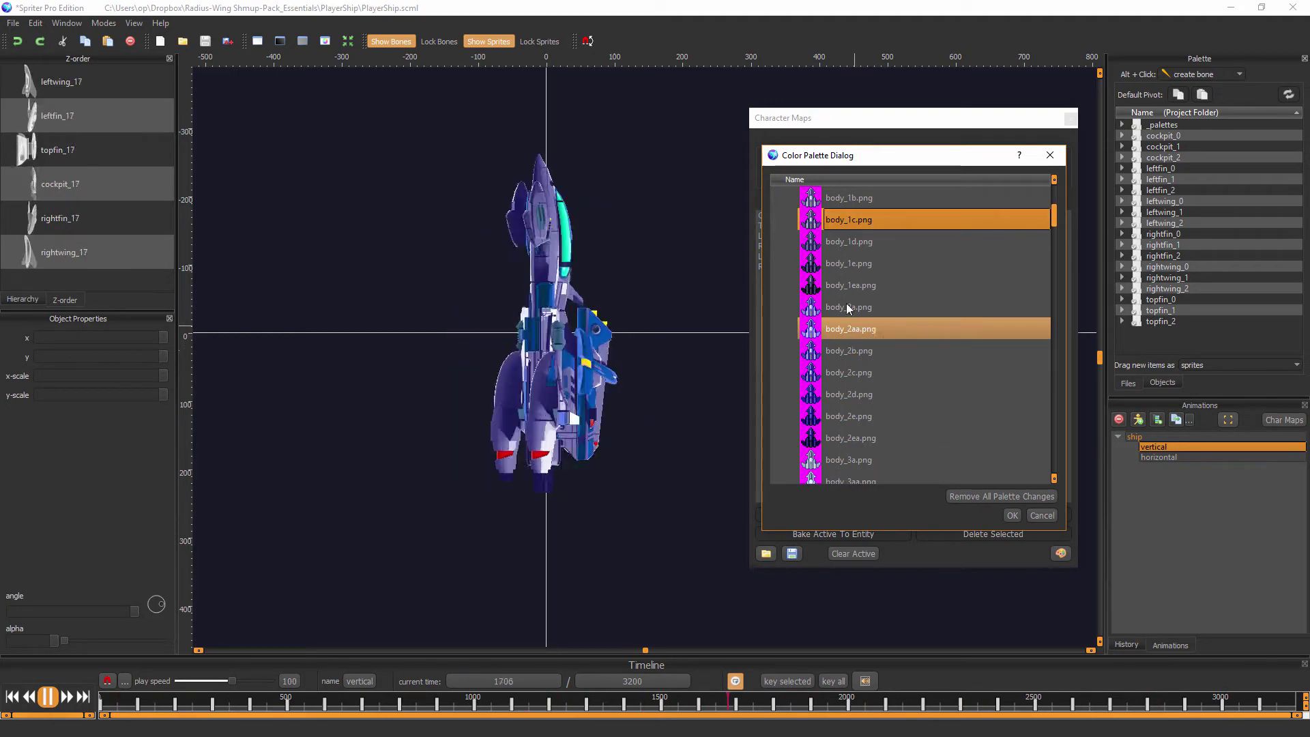
{"action": "left_click", "coordinate": [845, 309]}
{"action": "scroll", "coordinate": [845, 313], "scroll_direction": "up", "scroll_amount": 1}
{"action": "left_click", "coordinate": [844, 313]}
{"action": "scroll", "coordinate": [846, 321], "scroll_direction": "up", "scroll_amount": 2}
{"action": "left_click", "coordinate": [852, 335]}
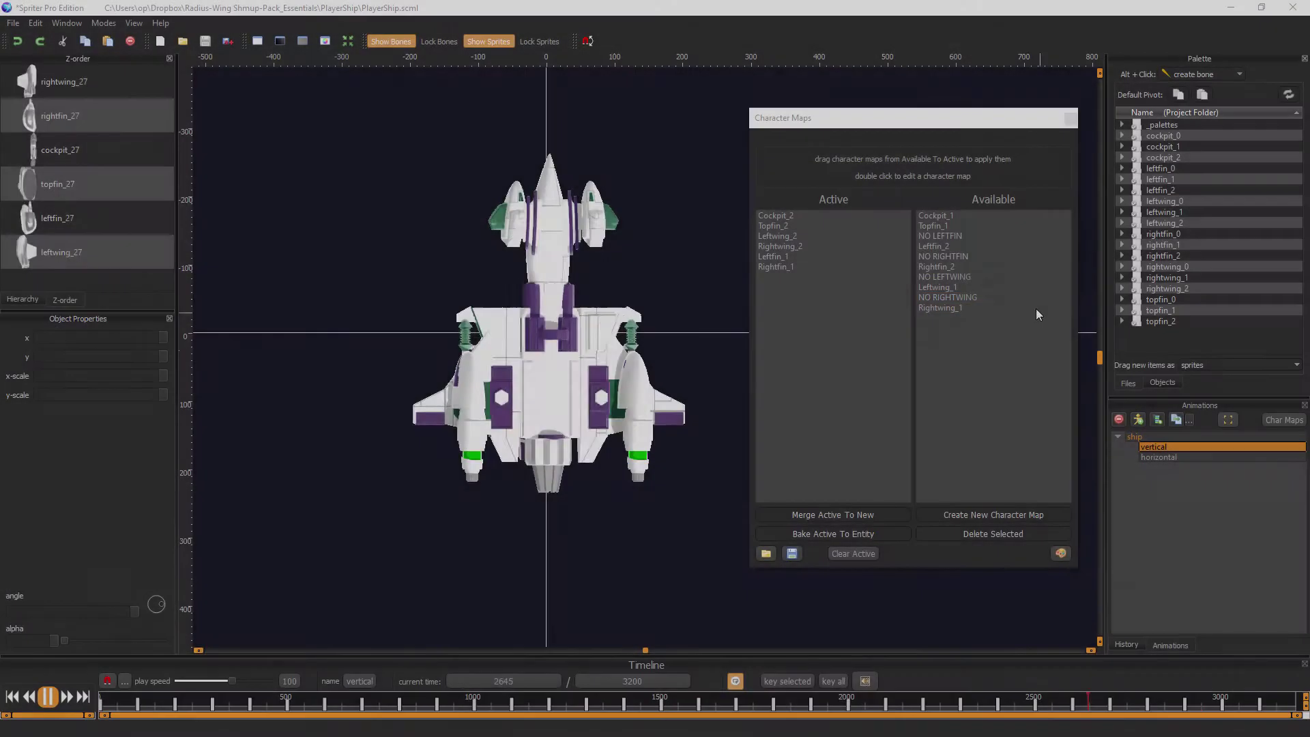
{"action": "left_click", "coordinate": [1035, 299]}
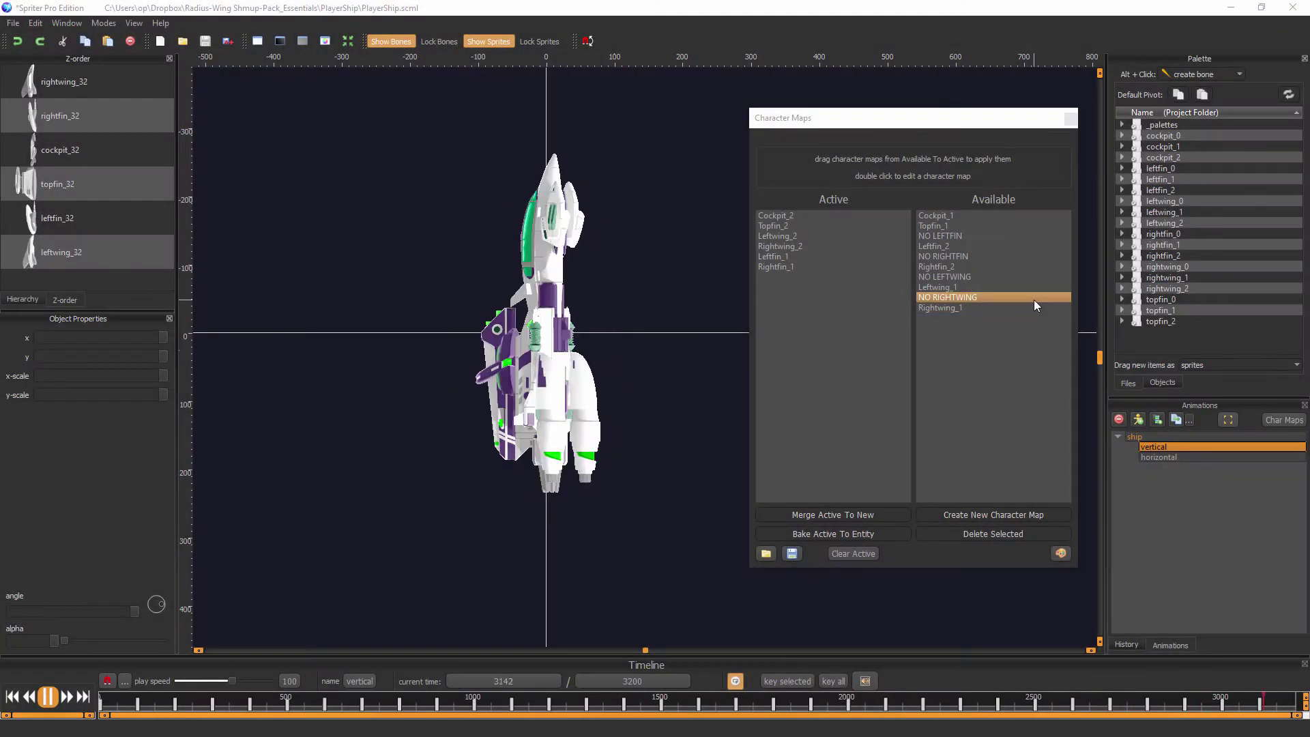
Move the Character Maps window and save the map stack to the Desktop as exampleShip.scms.
{"action": "left_click_drag", "start_coordinate": [1034, 304], "coordinate": [619, 215]}
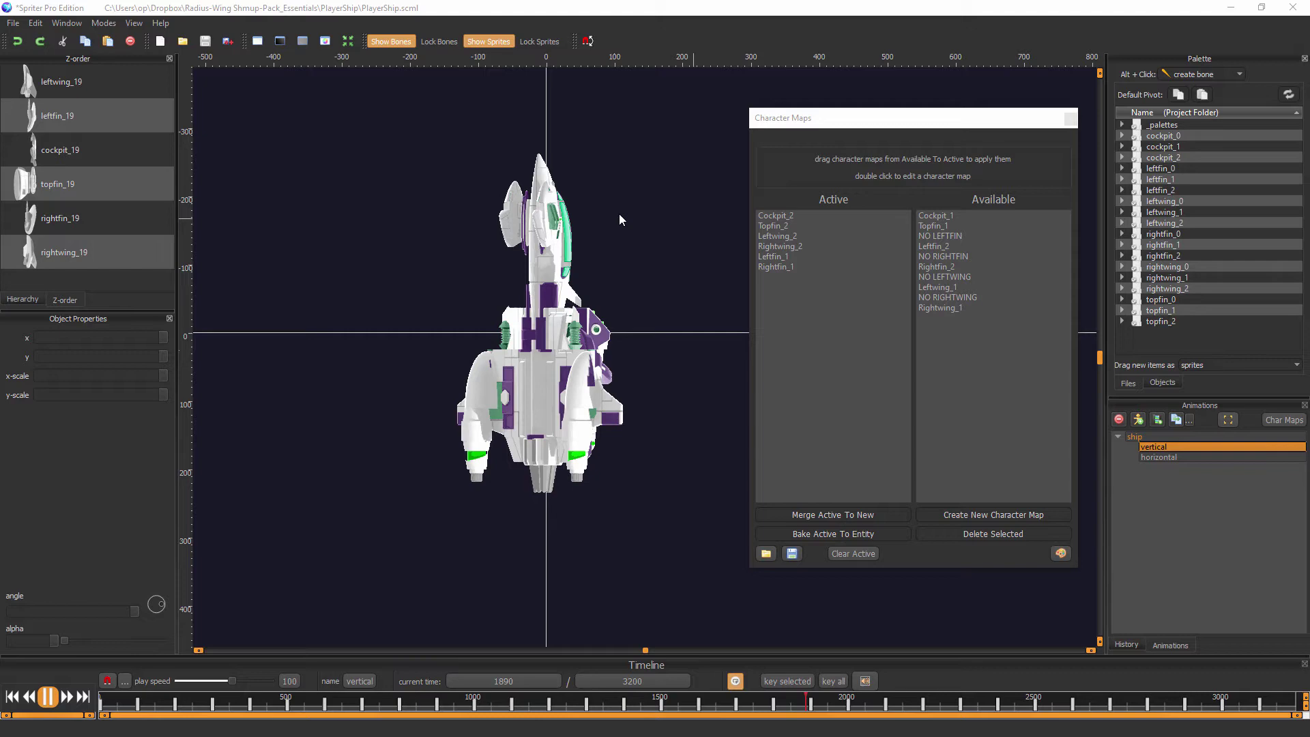
{"action": "left_click", "coordinate": [793, 554]}
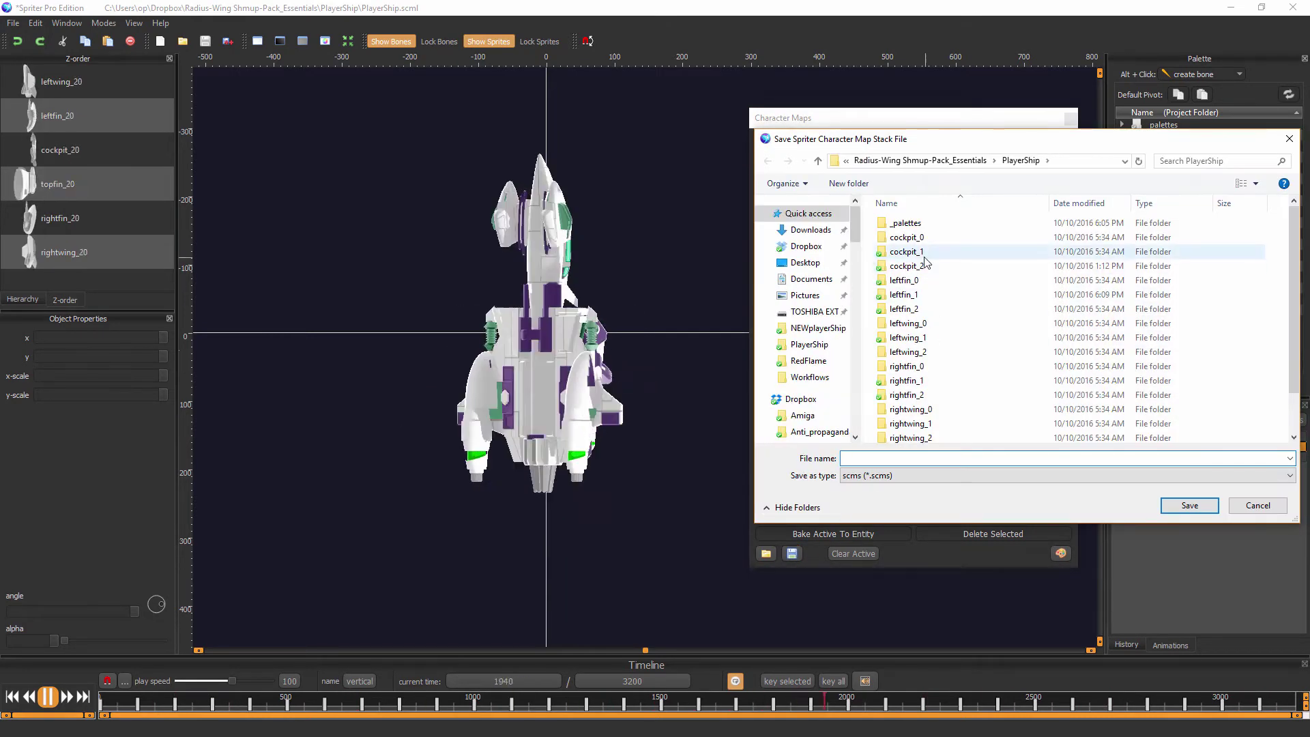
{"action": "left_click", "coordinate": [805, 263]}
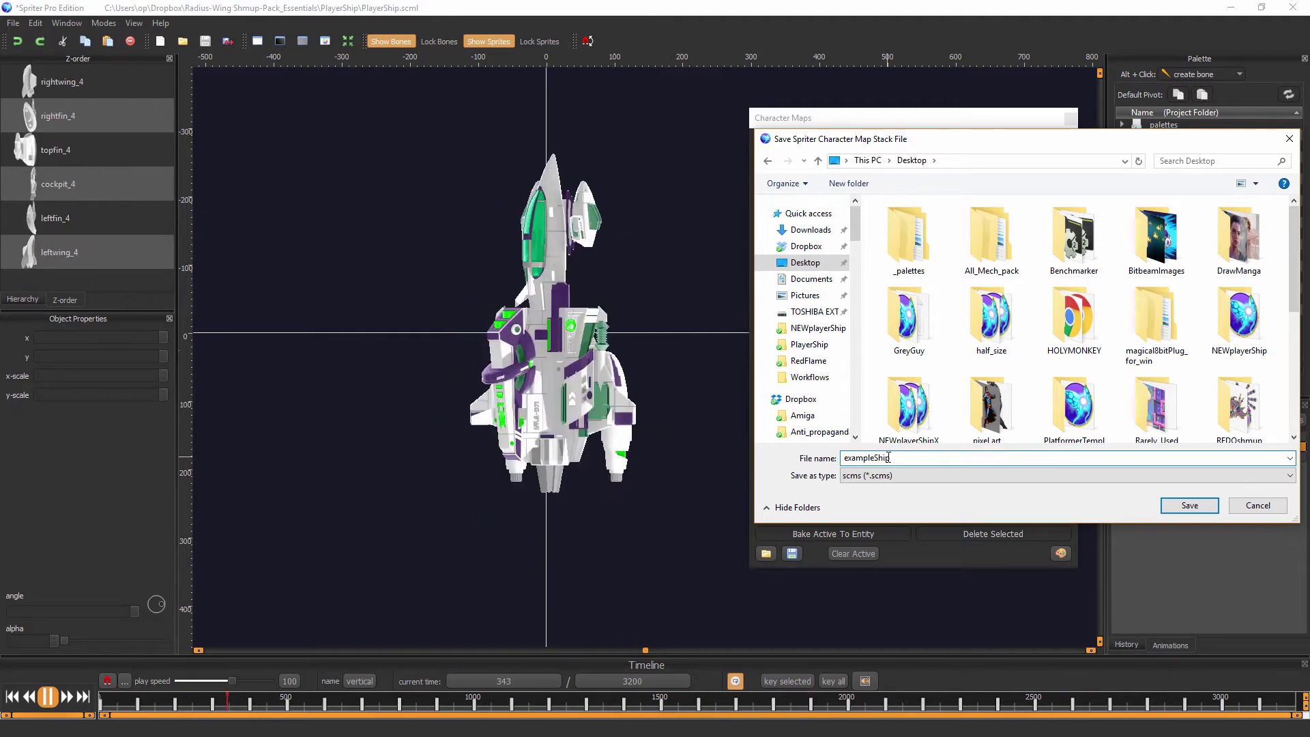
{"action": "left_click", "coordinate": [1189, 507]}
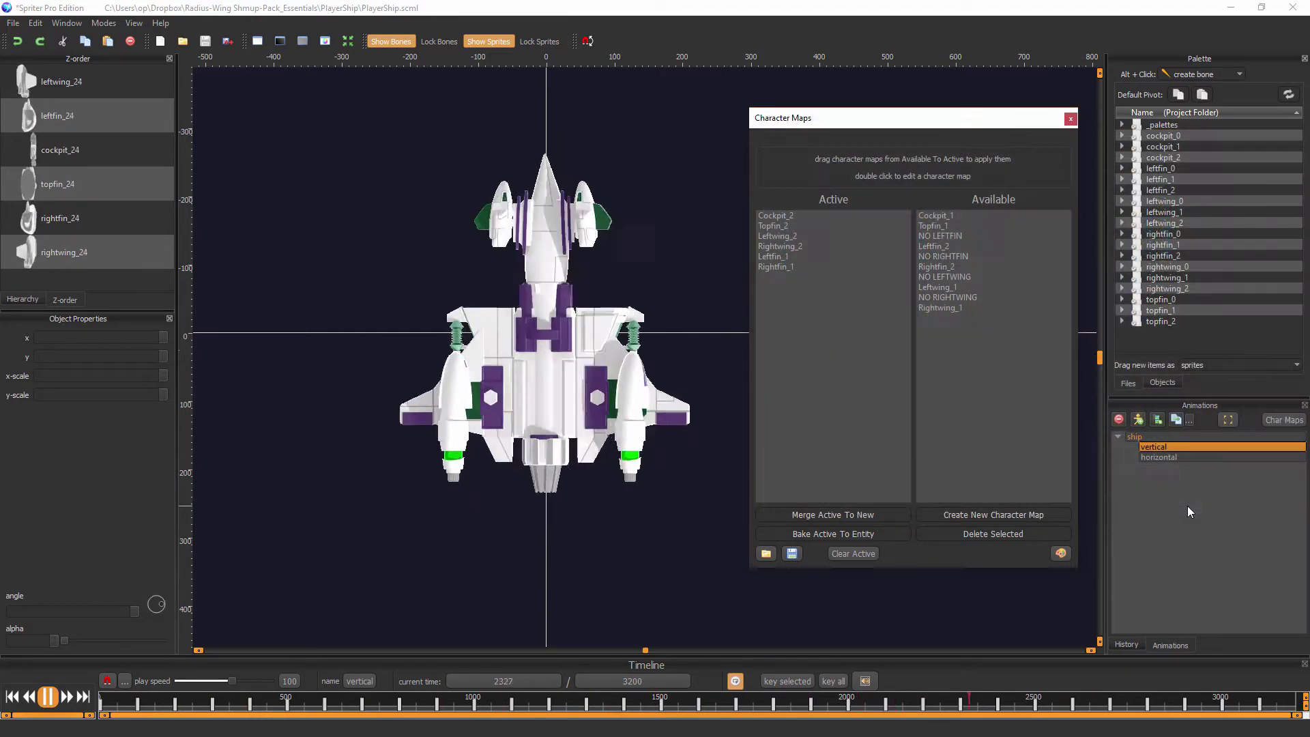
Clear all active maps, then load exampleShip.scms from the Desktop.
{"action": "left_click", "coordinate": [874, 553]}
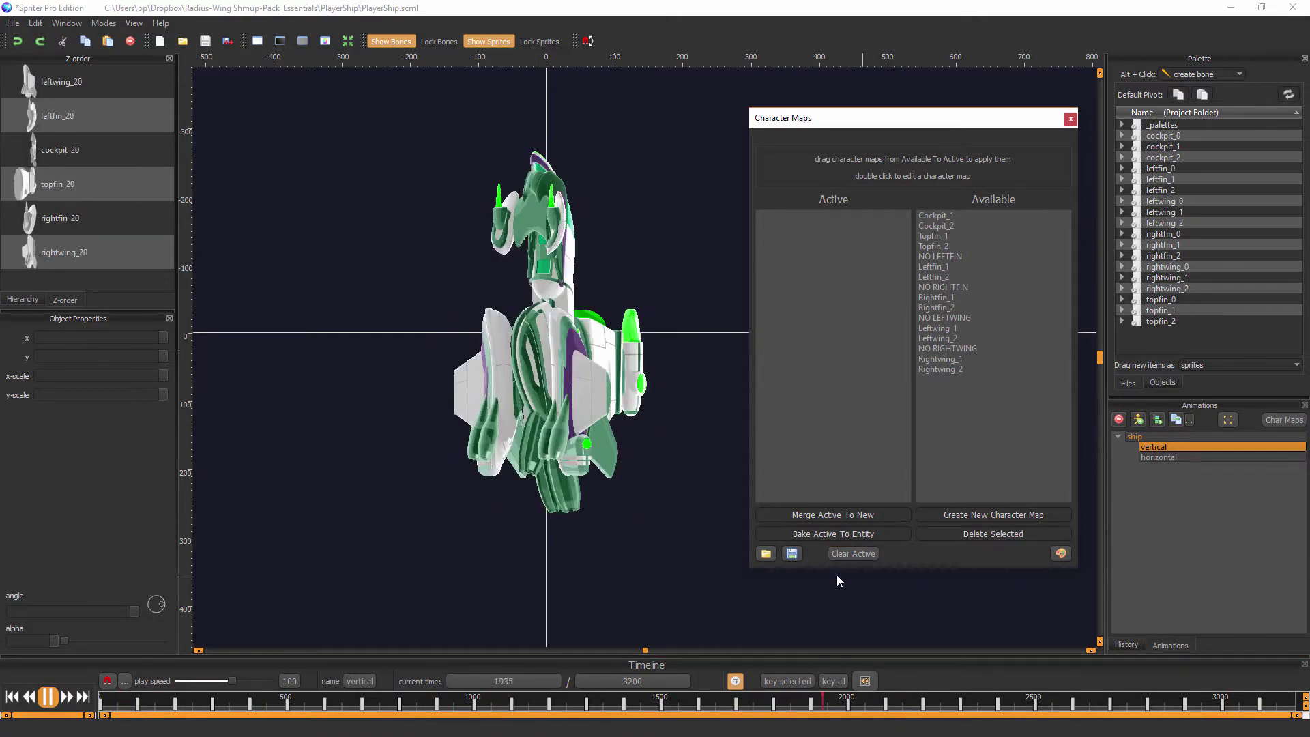
{"action": "left_click", "coordinate": [766, 554]}
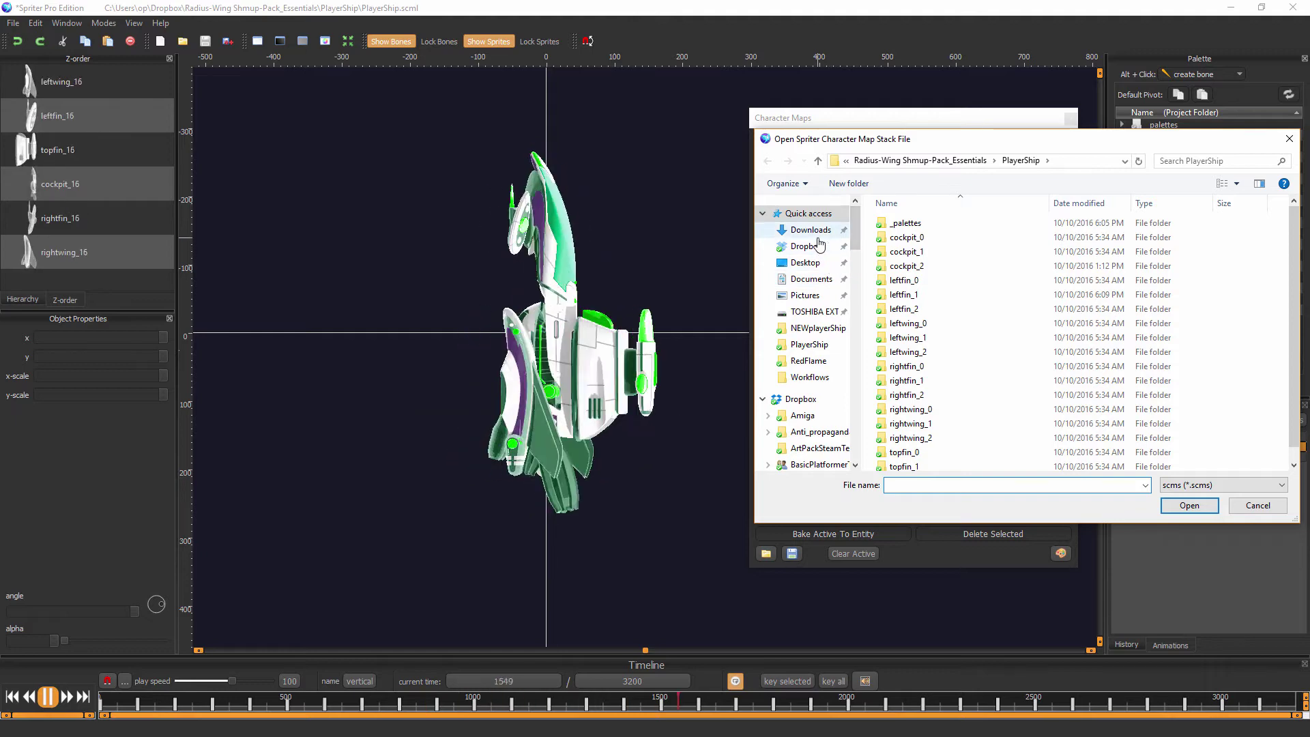
{"action": "left_click", "coordinate": [817, 251]}
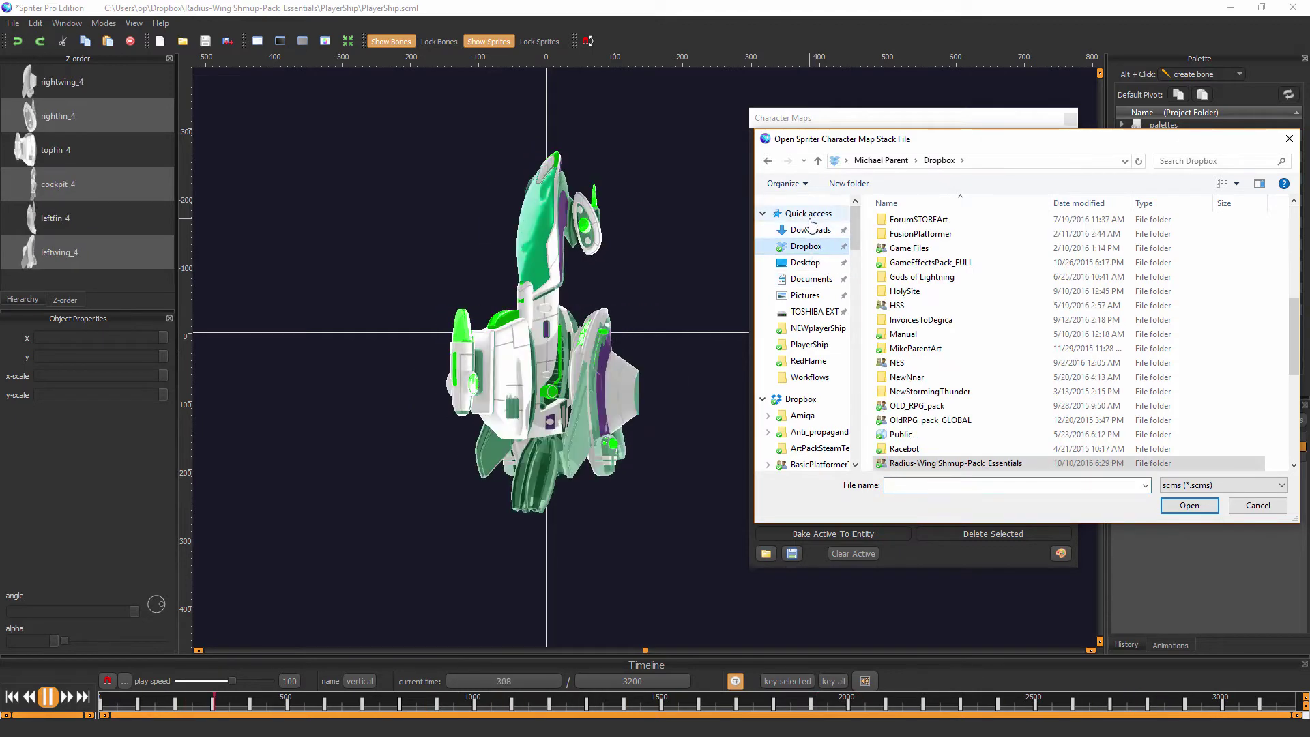
{"action": "left_click", "coordinate": [809, 267]}
{"action": "scroll", "coordinate": [990, 327], "scroll_direction": "down", "scroll_amount": 3}
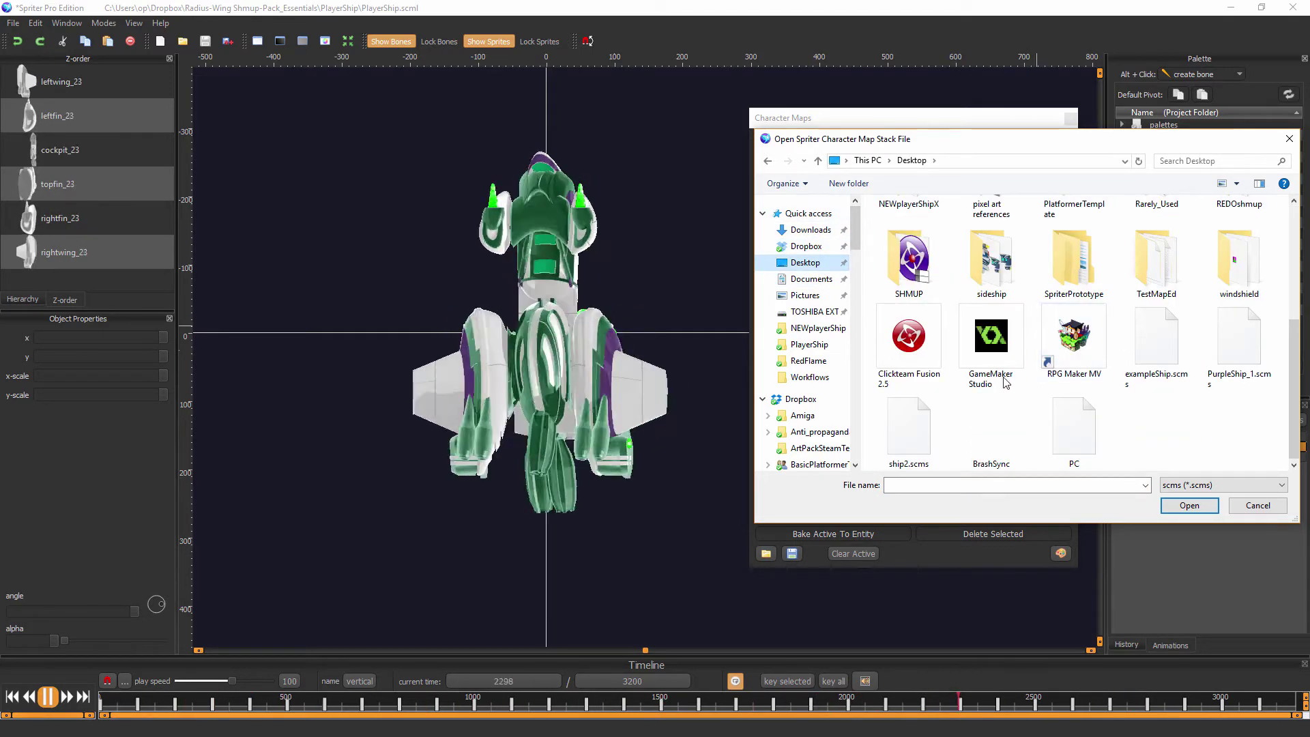
{"action": "double_click", "coordinate": [1147, 345]}
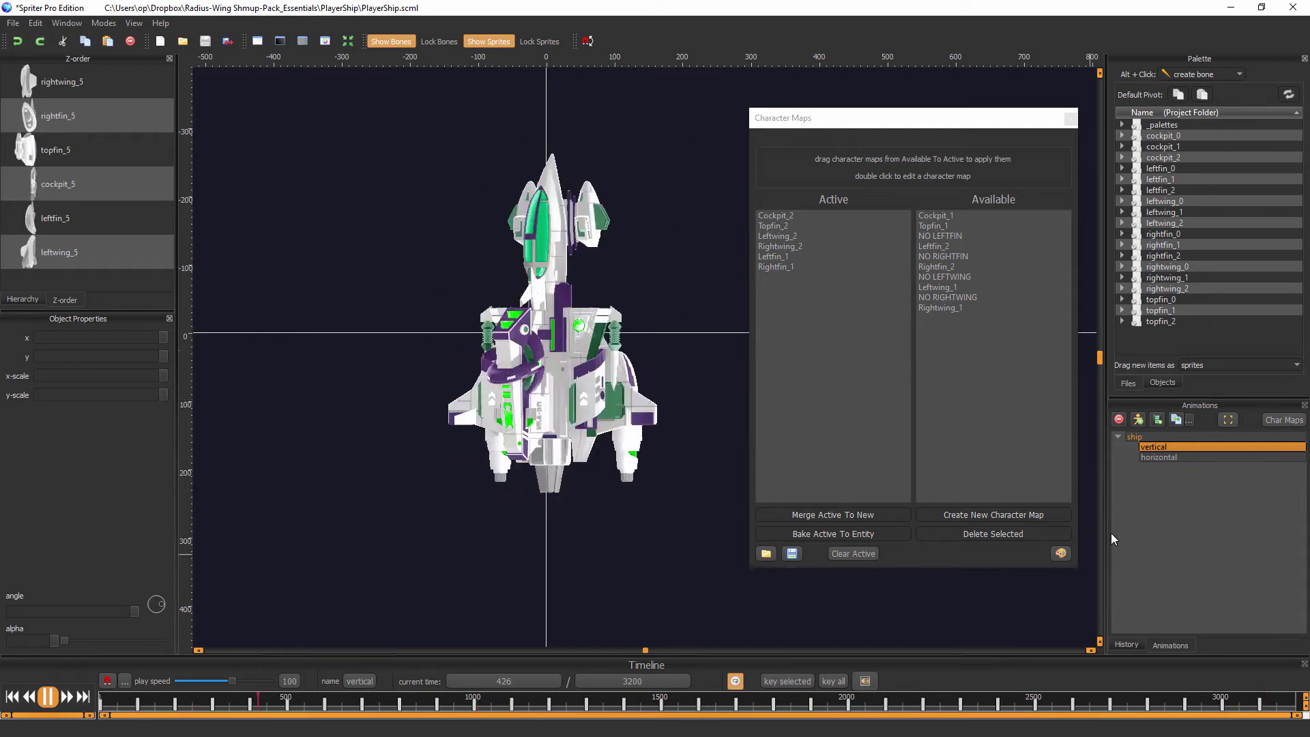
Switch the ship to its horizontal animation.
{"action": "left_click", "coordinate": [1172, 460]}
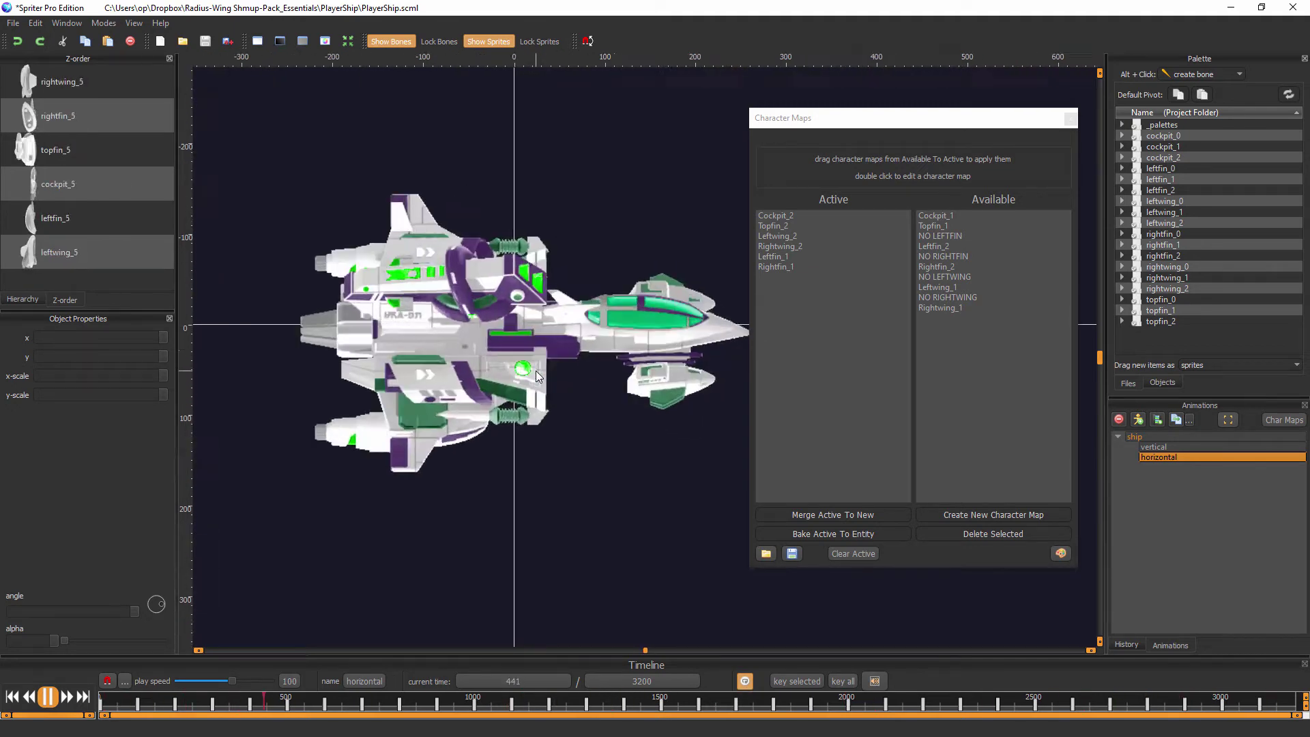
{"action": "scroll", "coordinate": [462, 357], "scroll_direction": "up", "scroll_amount": 1}
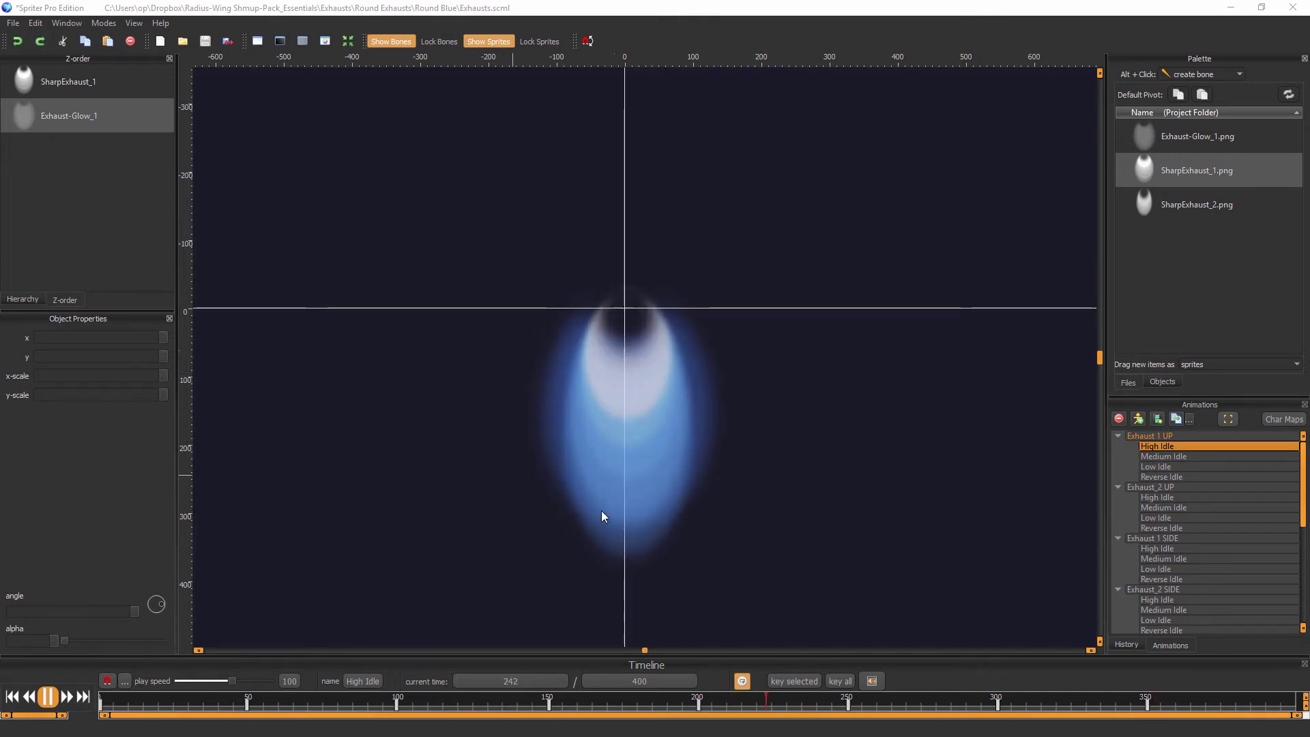
Preview the Medium, Low and Reverse Idle flames across the Exhaust_1 UP, Exhaust_2 UP and Exhaust 1 SIDE groups.
{"action": "left_click", "coordinate": [1169, 456]}
{"action": "key", "text": "Down"}
{"action": "key", "text": "Down"}
{"action": "key", "text": "Down"}
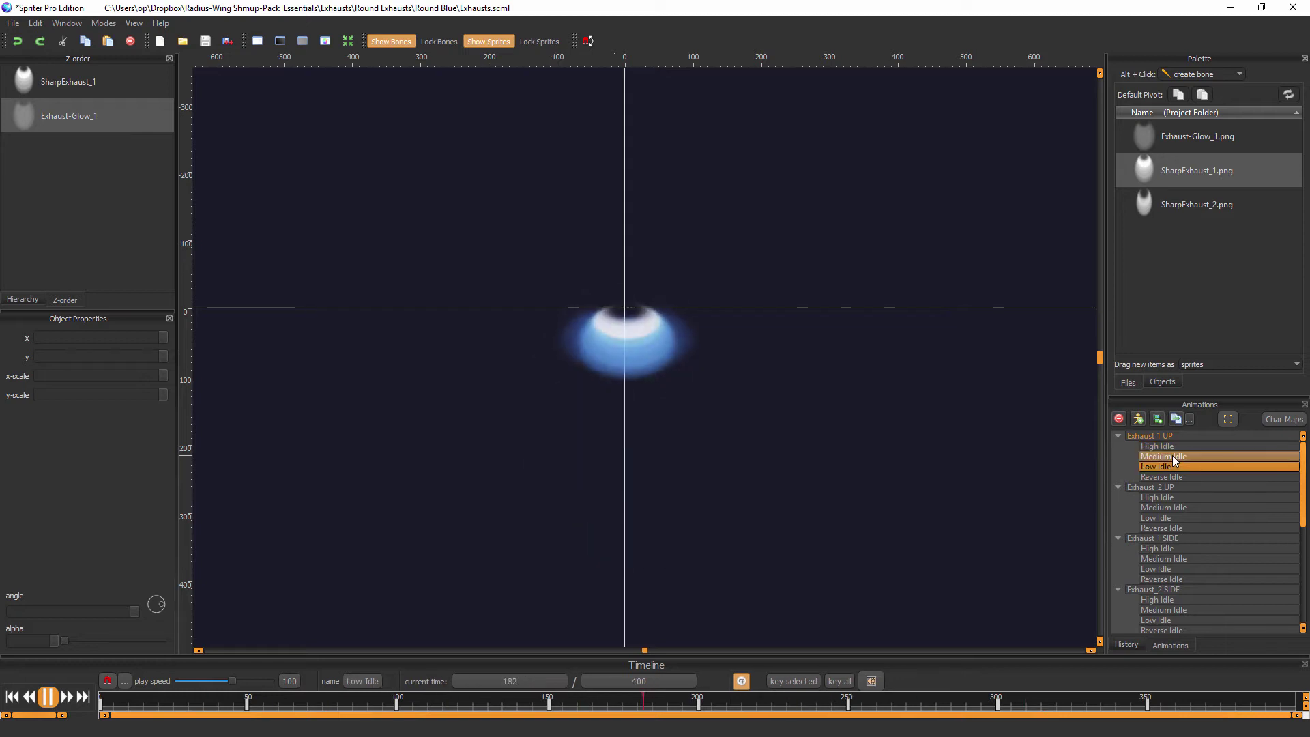
{"action": "key", "text": "Down"}
{"action": "key", "text": "Down"}
{"action": "key", "text": "Down"}
{"action": "key", "text": "Down"}
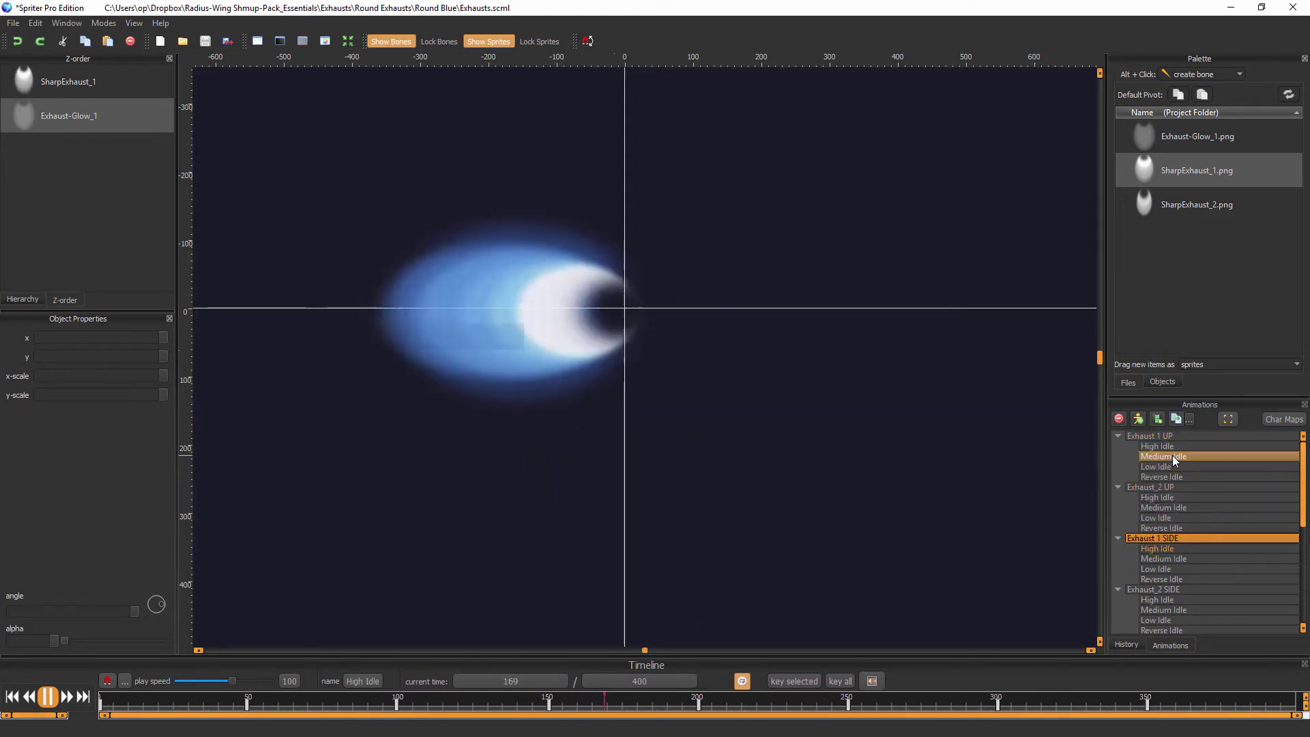
{"action": "key", "text": "Down"}
{"action": "key", "text": "Down"}
{"action": "key", "text": "Down"}
{"action": "key", "text": "Down"}
{"action": "key", "text": "Down"}
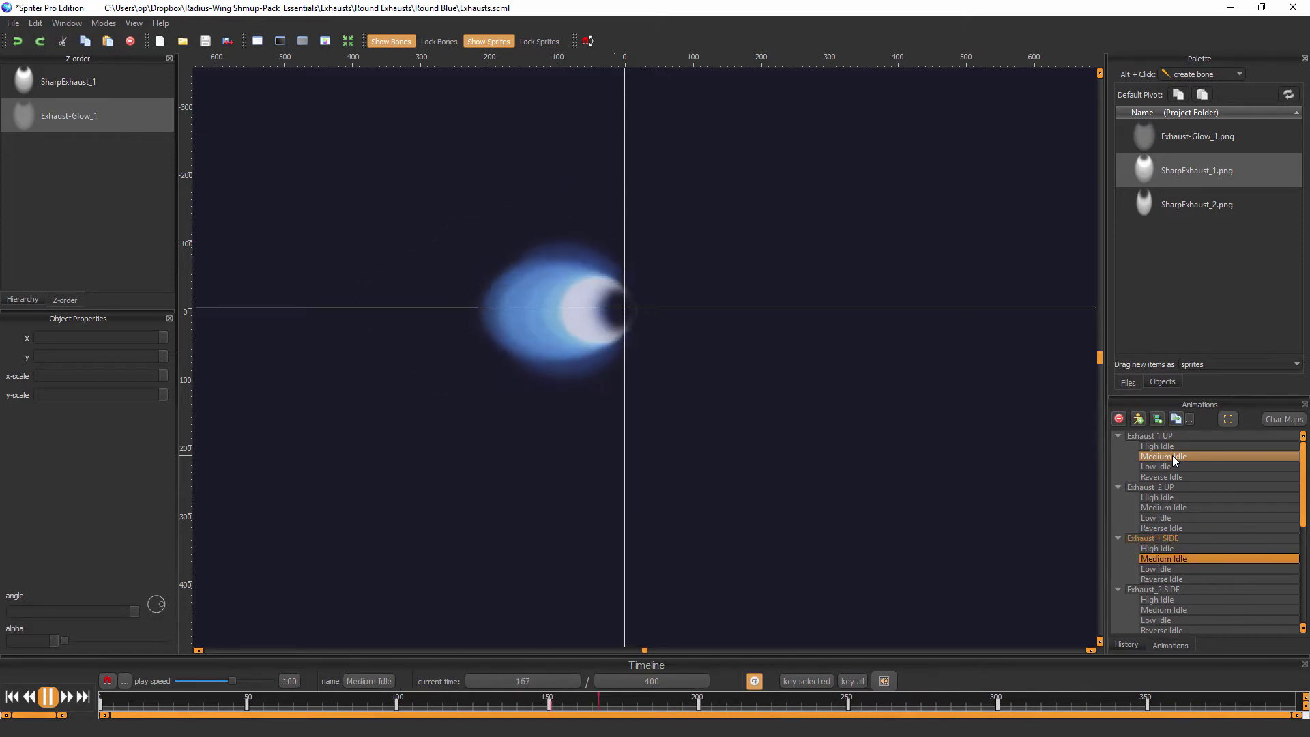
{"action": "key", "text": "Down"}
{"action": "key", "text": "Down"}
{"action": "key", "text": "Down"}
{"action": "key", "text": "Down"}
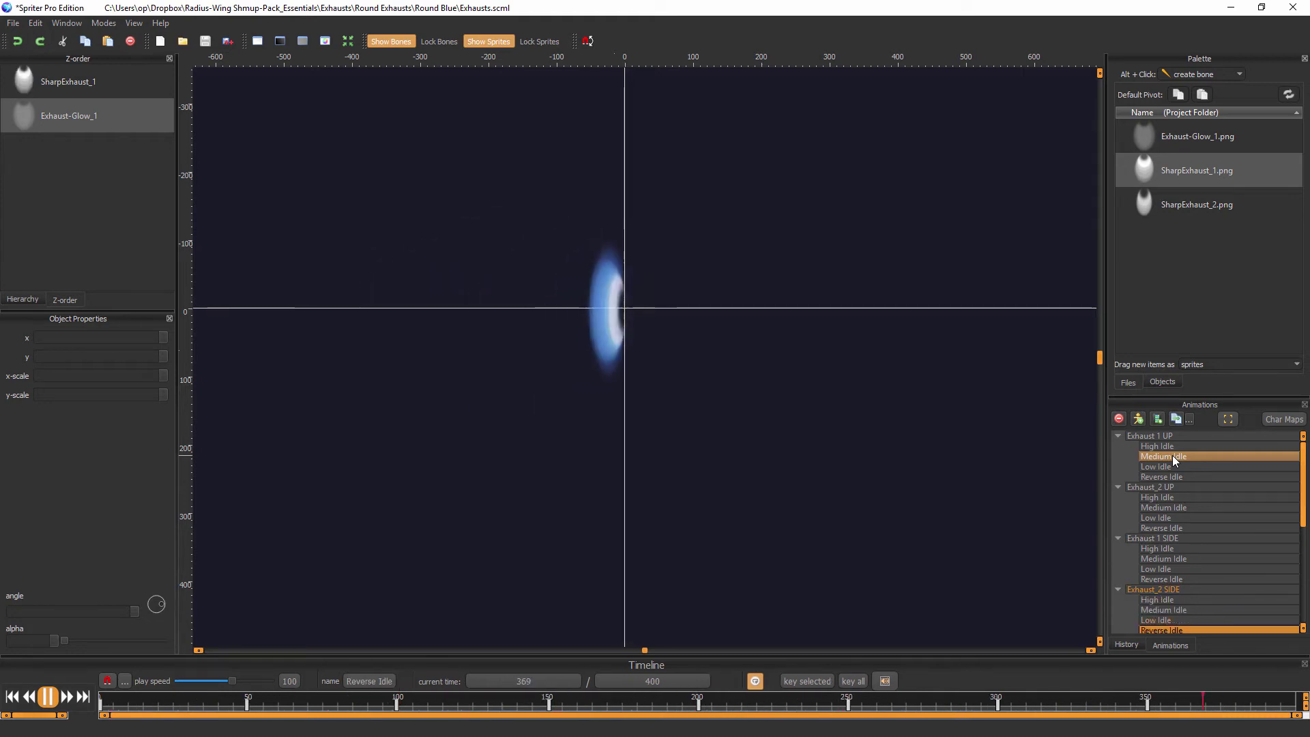
{"action": "left_click", "coordinate": [1172, 455]}
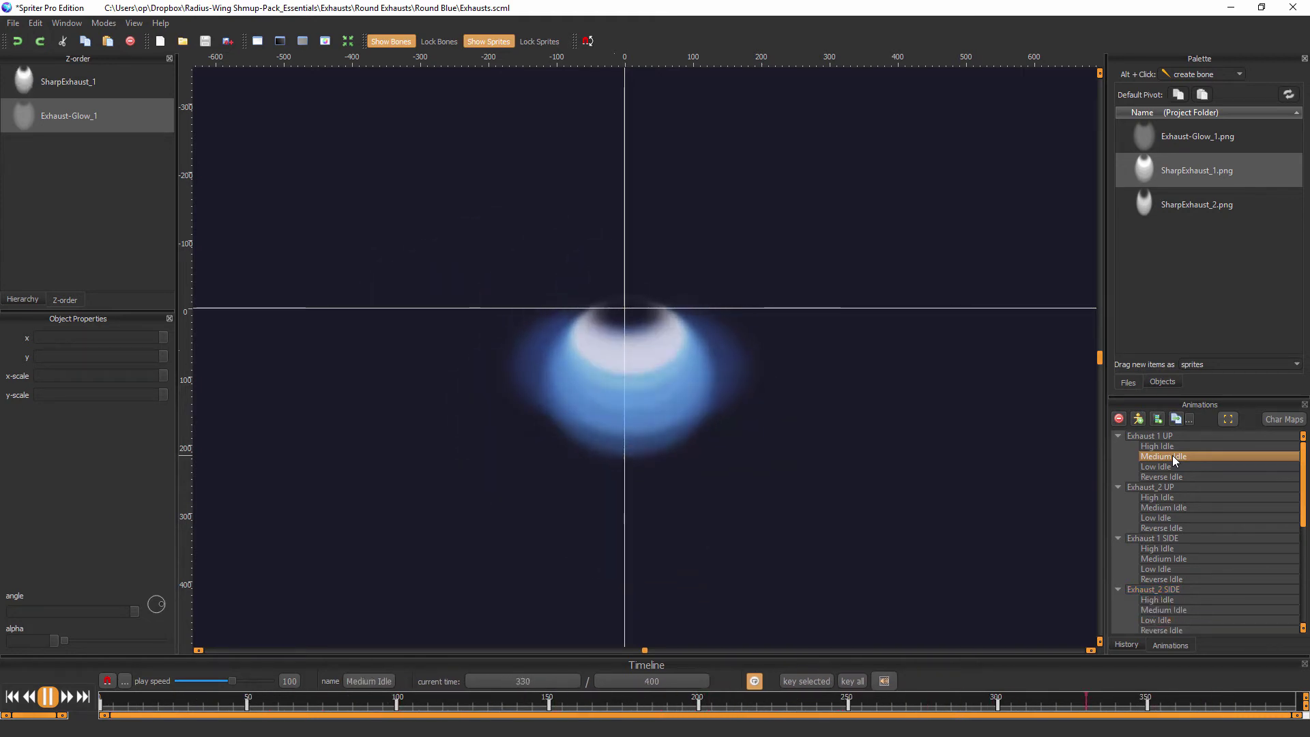
{"action": "key", "text": "Down"}
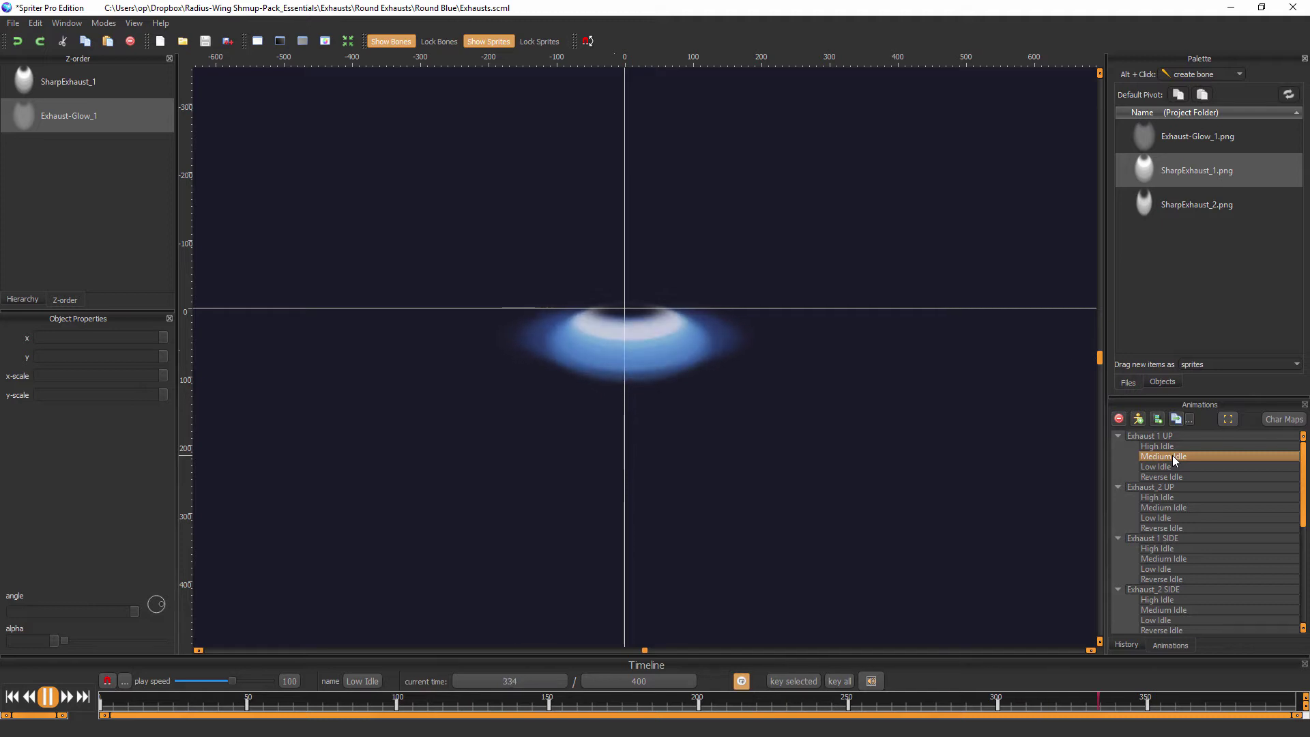
{"action": "key", "text": "Down"}
{"action": "key", "text": "Down"}
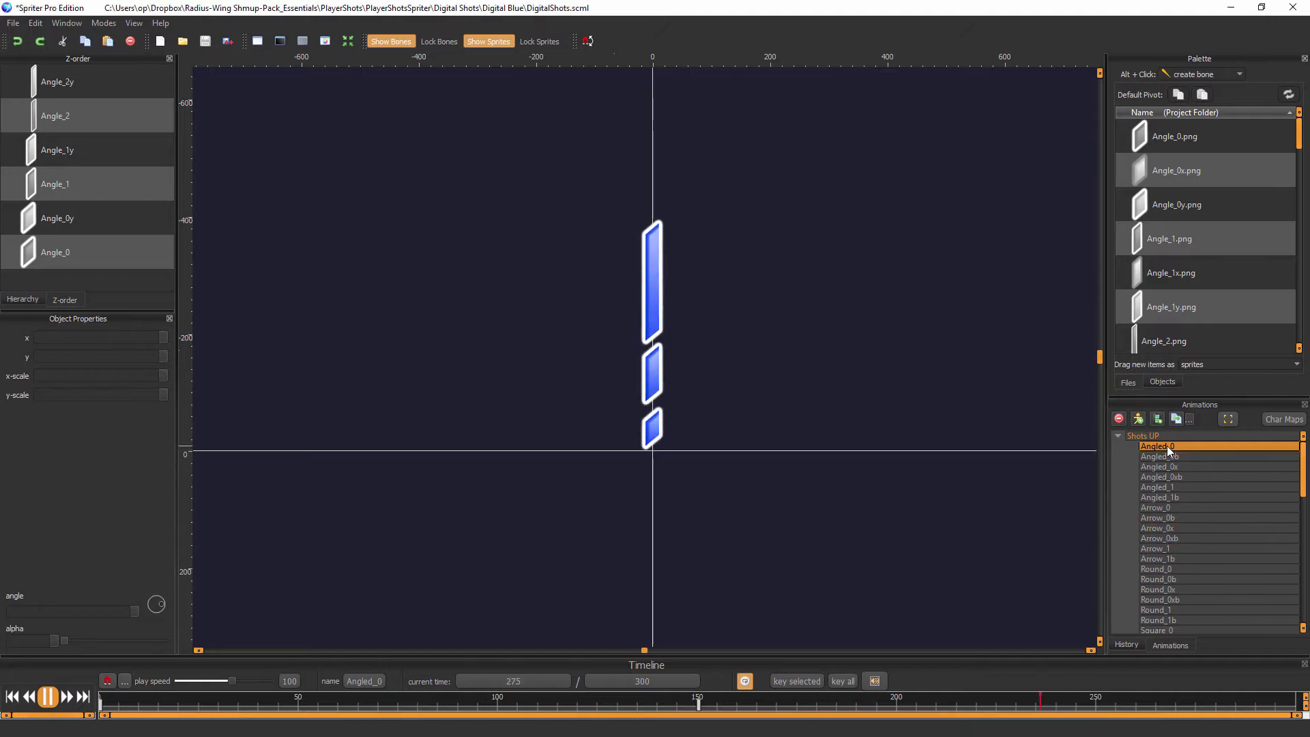
Step through the upward Angled_1, Arrow_0b to Arrow_1b, and Round to Round_1b shots.
{"action": "key", "text": "Down"}
{"action": "key", "text": "Down"}
{"action": "key", "text": "Down"}
{"action": "key", "text": "Down"}
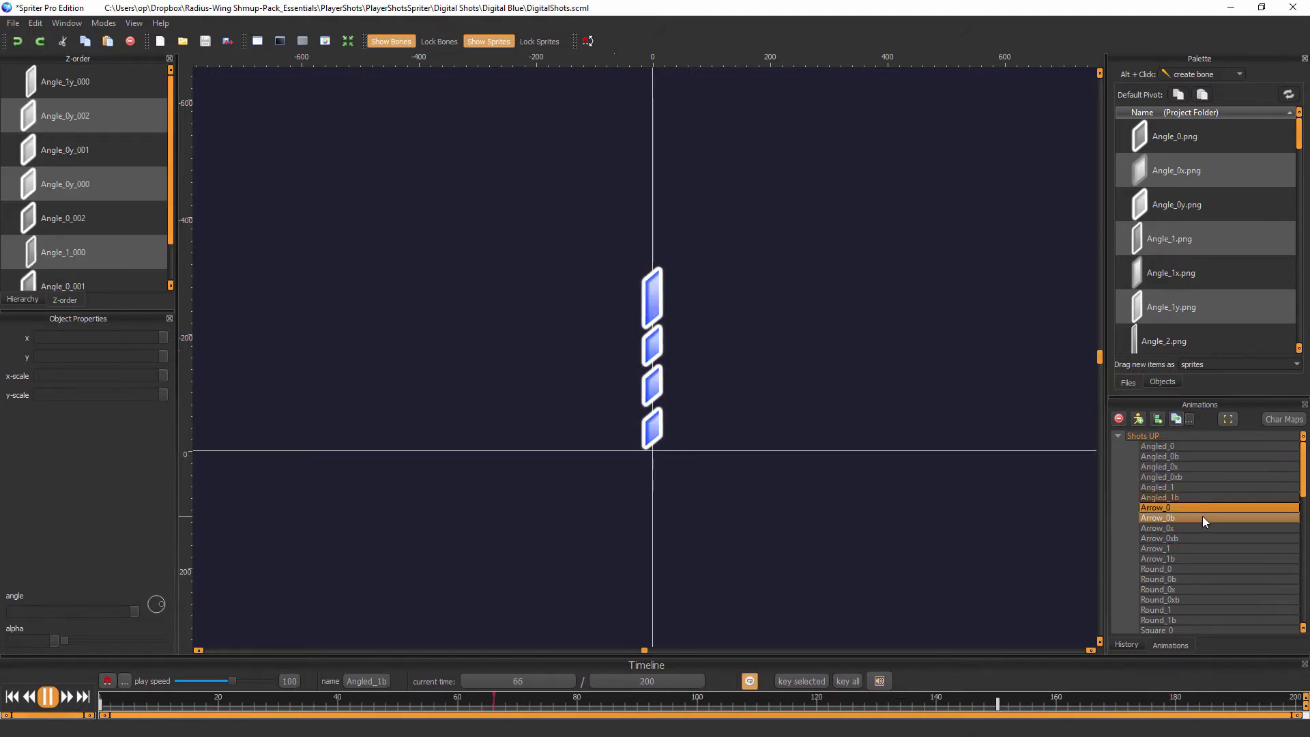
{"action": "key", "text": "Down"}
{"action": "key", "text": "Down"}
{"action": "key", "text": "Down"}
{"action": "key", "text": "Down"}
{"action": "key", "text": "Down"}
{"action": "key", "text": "Down"}
{"action": "key", "text": "Down"}
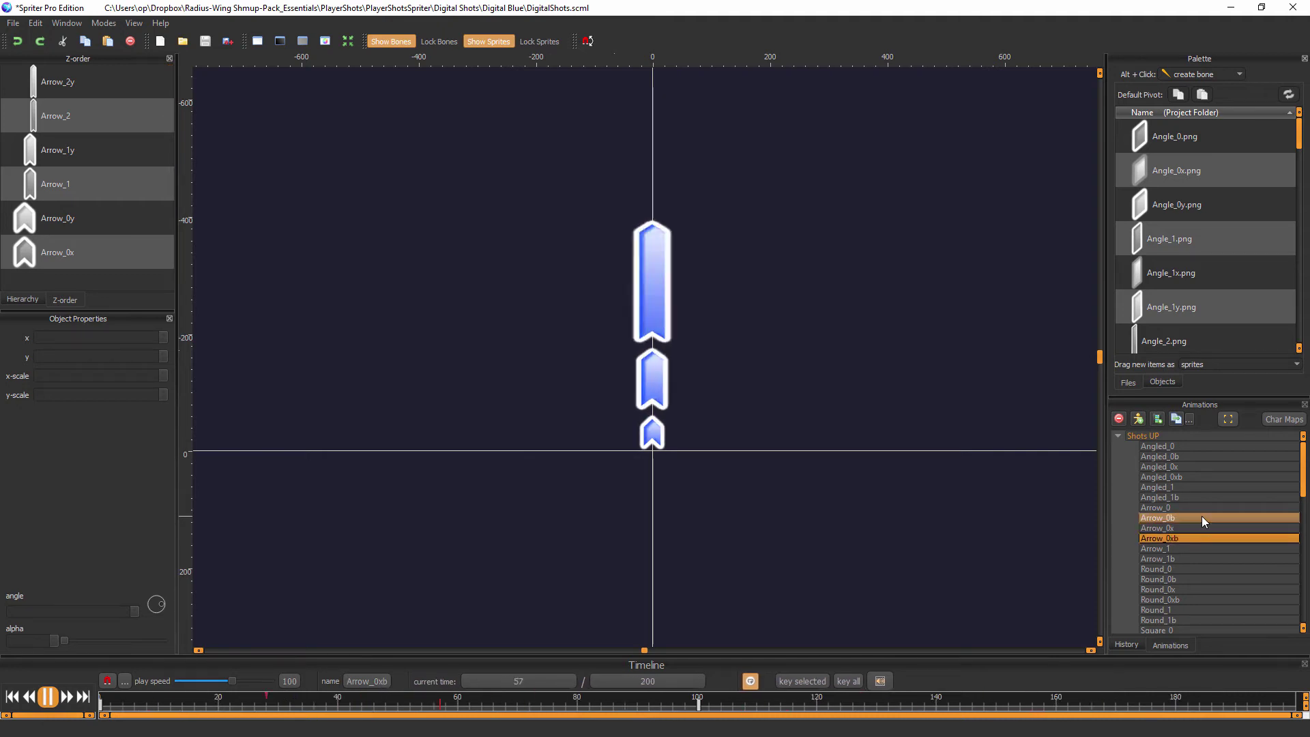
{"action": "key", "text": "Down"}
{"action": "key", "text": "Down"}
{"action": "key", "text": "Down"}
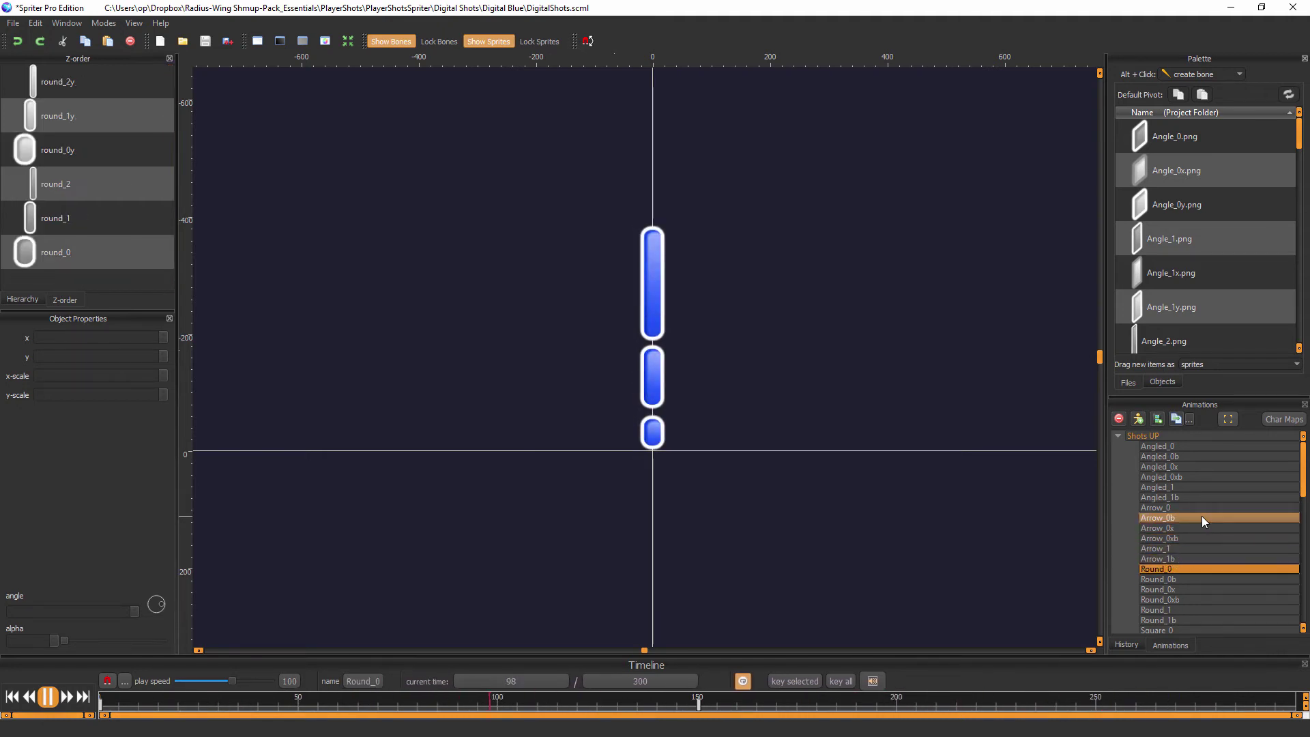
{"action": "key", "text": "Down"}
{"action": "key", "text": "Down"}
{"action": "key", "text": "Down"}
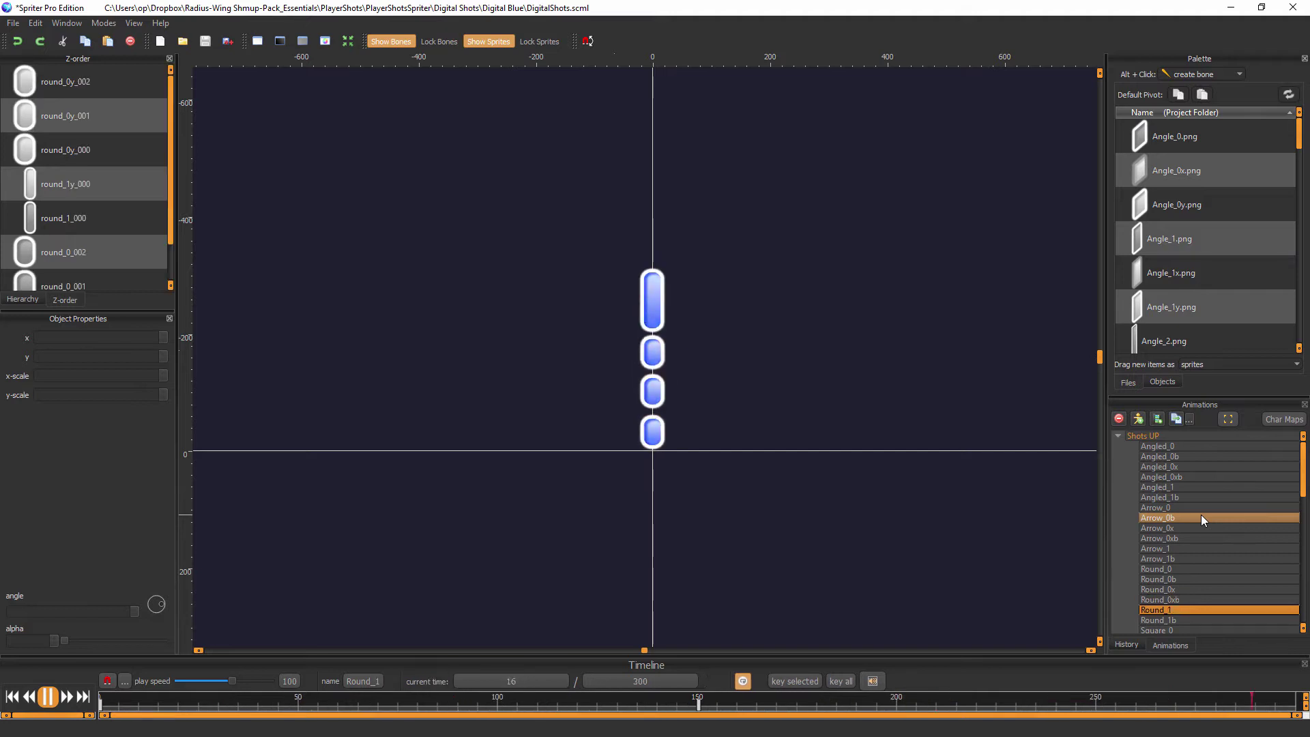
{"action": "key", "text": "Down"}
{"action": "key", "text": "Down"}
{"action": "key", "text": "Down"}
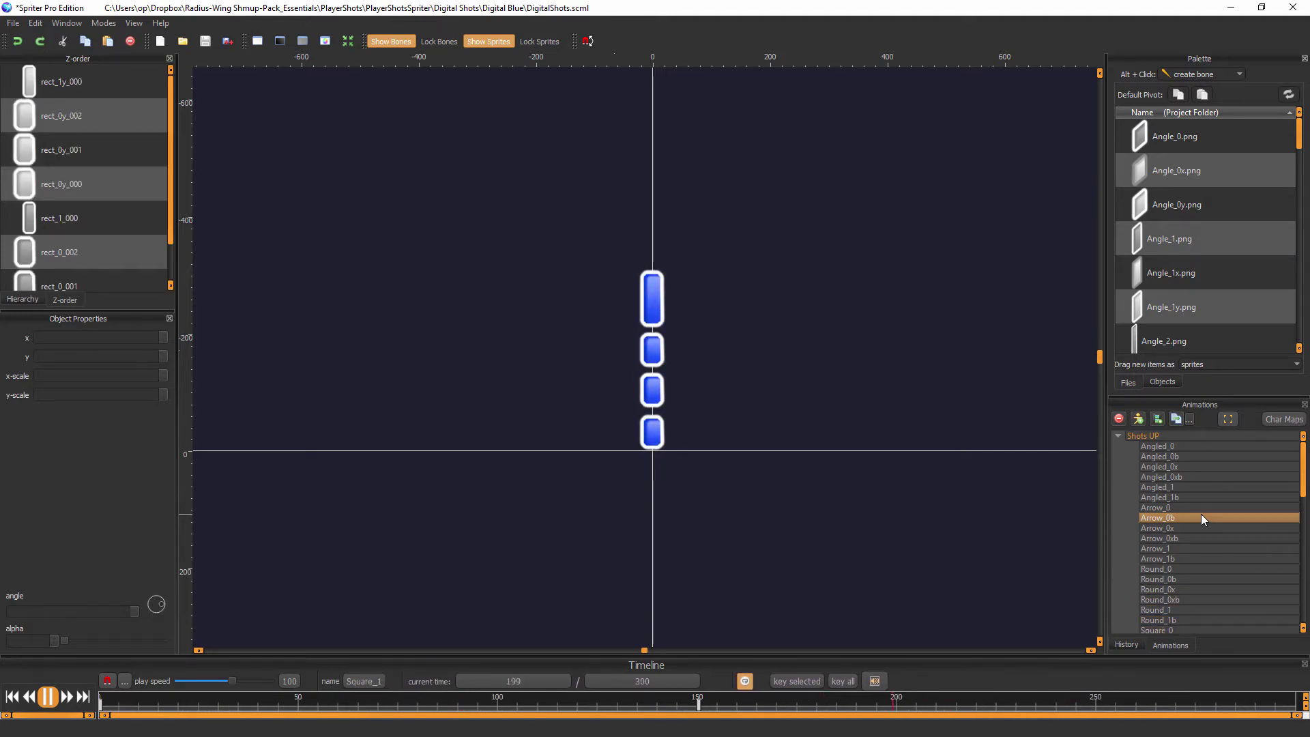
Preview the sideways Angled_0, Angled_0xb, Arrow_0, Arrow_0xb, Round_1 and Square shots.
{"action": "key", "text": "Down"}
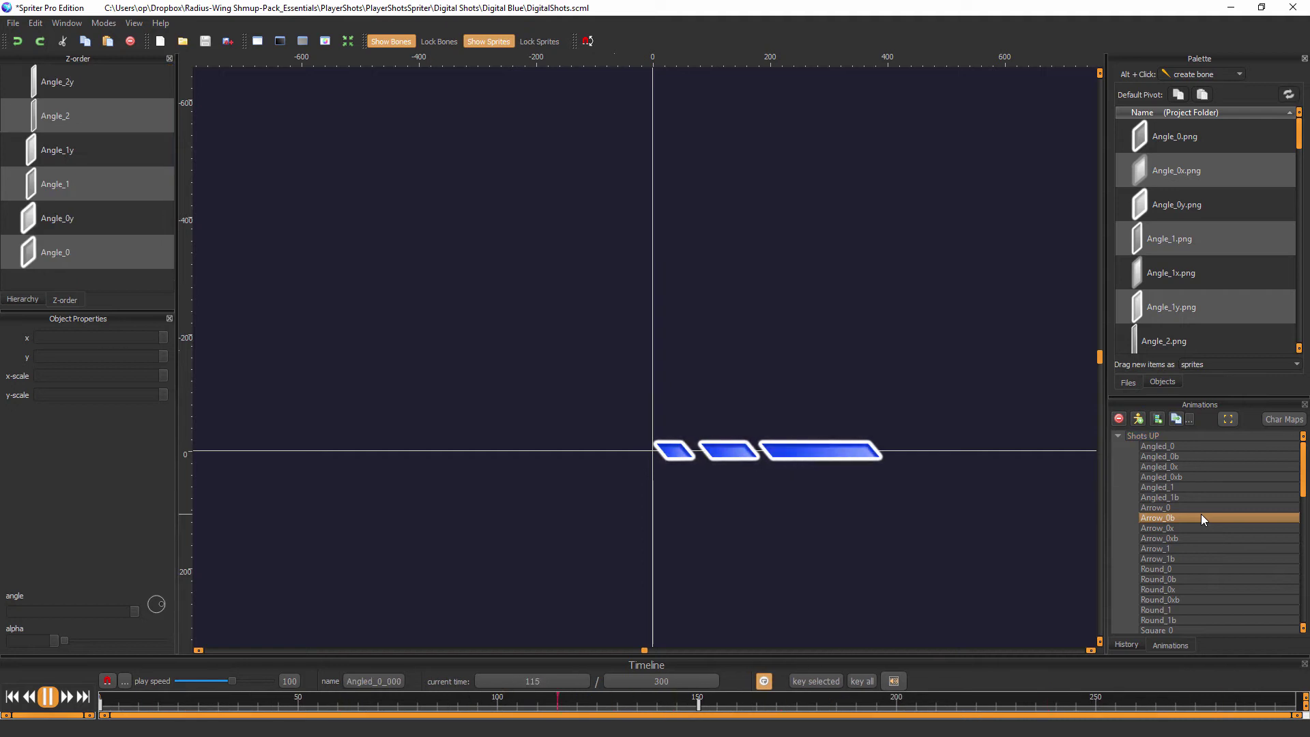
{"action": "key", "text": "Down"}
{"action": "key", "text": "Down"}
{"action": "key", "text": "Down"}
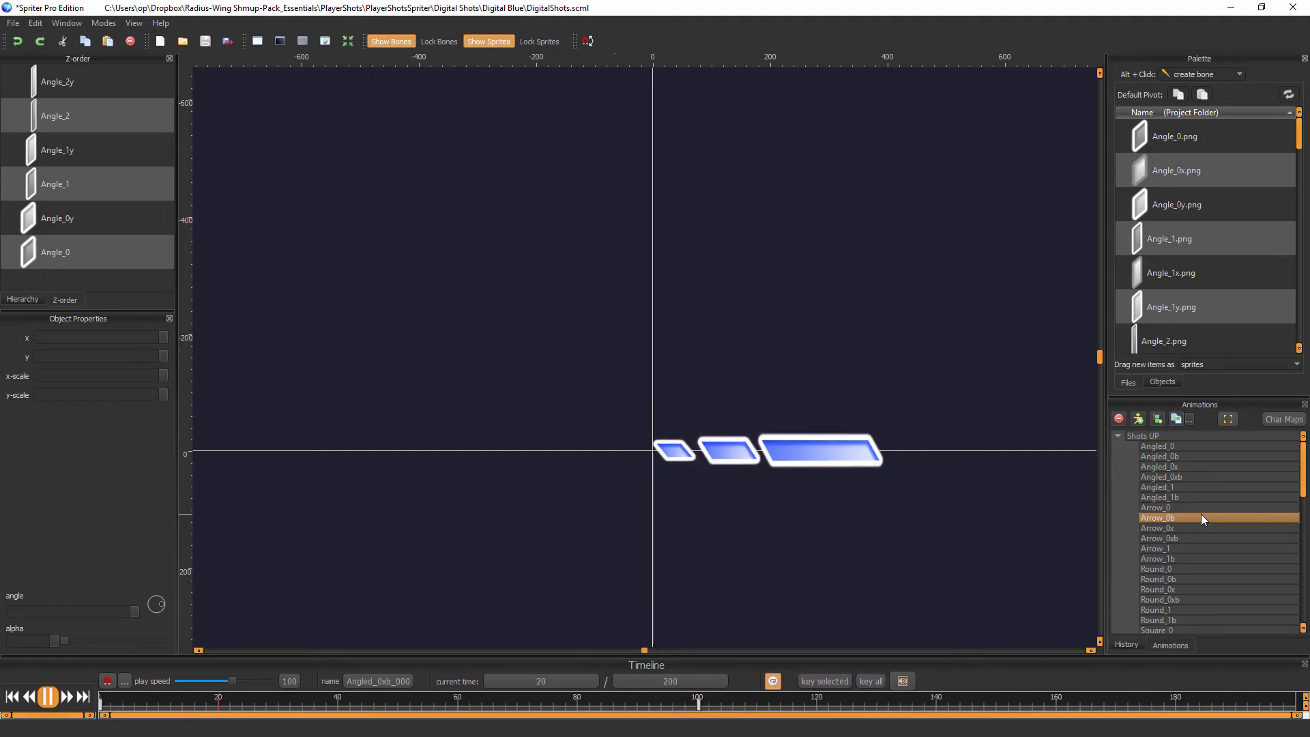
{"action": "key", "text": "Down"}
{"action": "key", "text": "Down"}
{"action": "key", "text": "Down"}
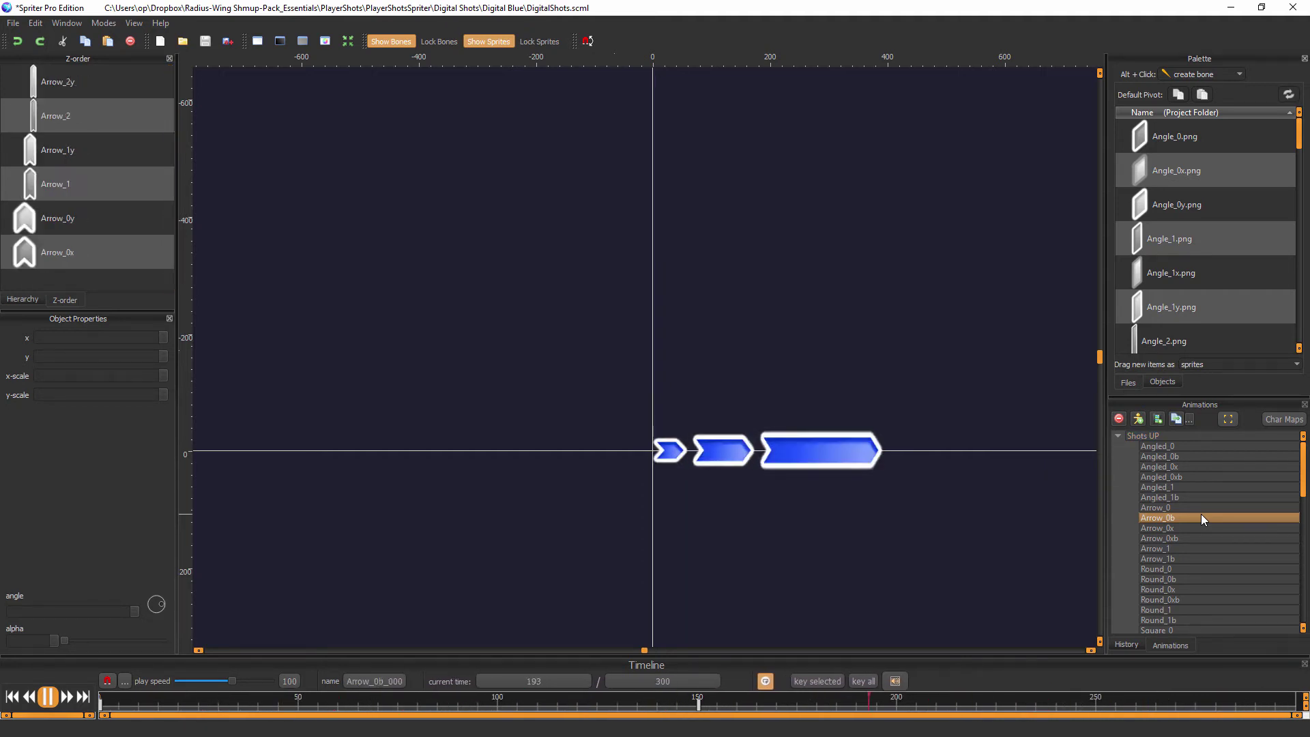
{"action": "key", "text": "Down"}
{"action": "key", "text": "Down"}
{"action": "key", "text": "Down"}
{"action": "key", "text": "Down"}
{"action": "key", "text": "Down"}
{"action": "key", "text": "Down"}
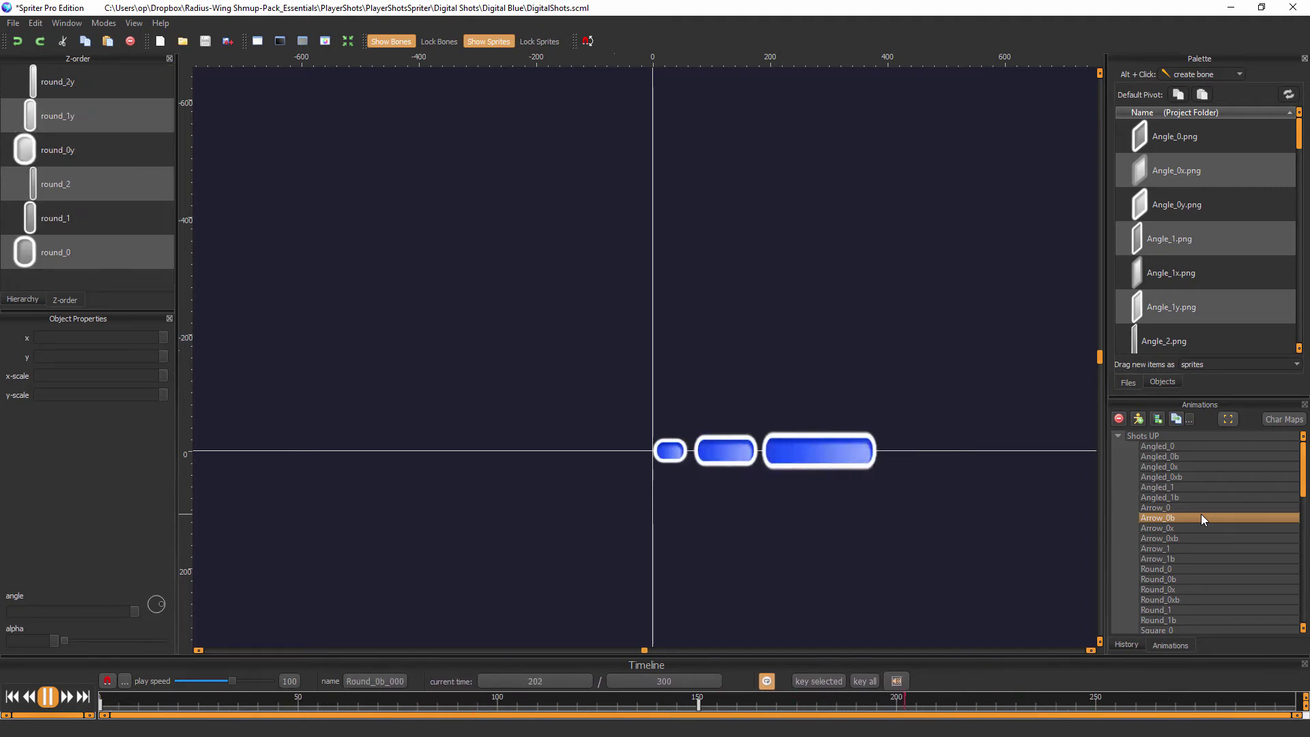
{"action": "key", "text": "Down"}
{"action": "key", "text": "Down"}
{"action": "key", "text": "Down"}
{"action": "key", "text": "Down"}
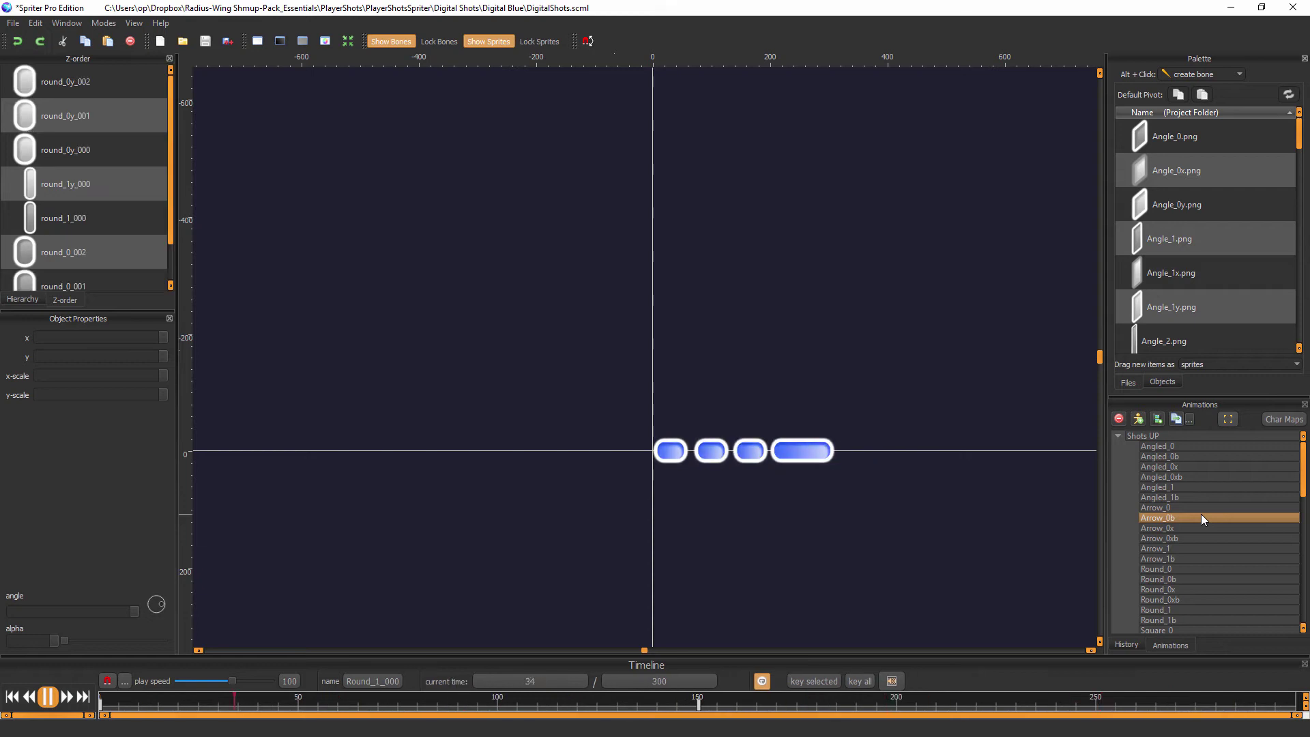
{"action": "key", "text": "Down"}
{"action": "key", "text": "Down"}
{"action": "key", "text": "Down"}
{"action": "key", "text": "Down"}
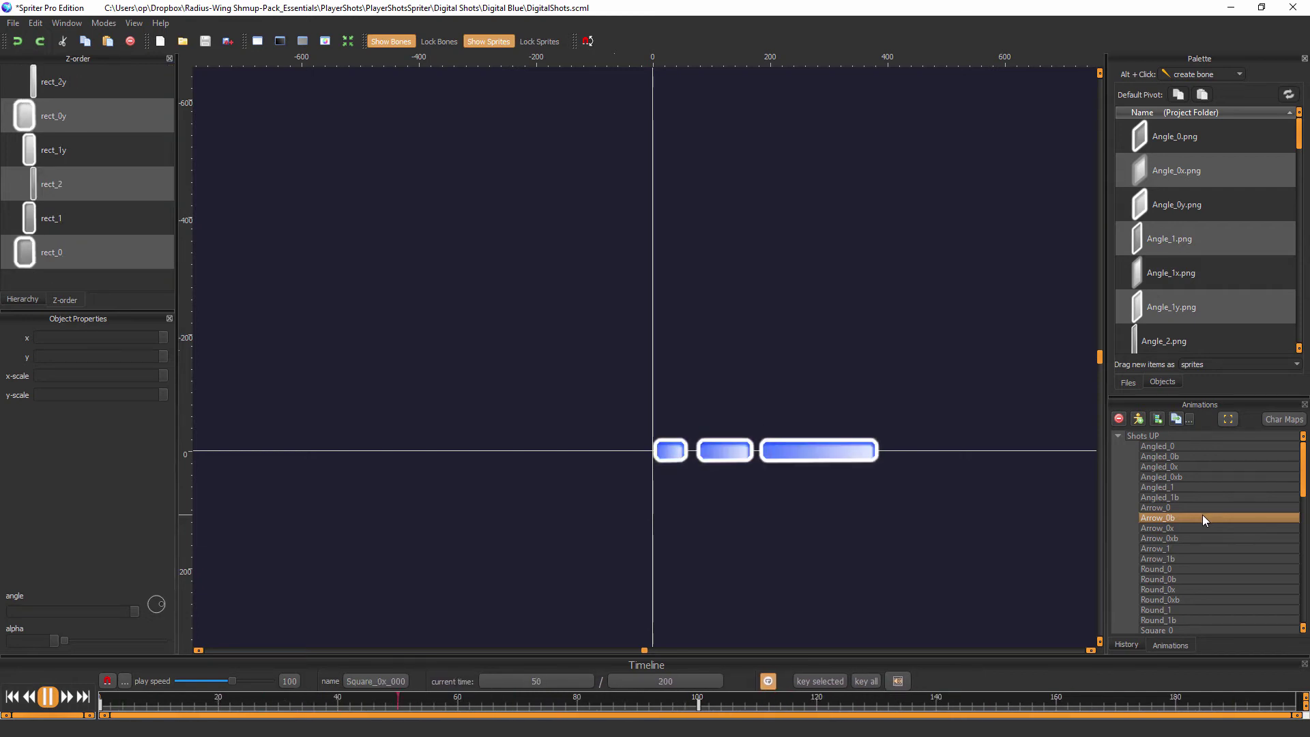
{"action": "key", "text": "Down"}
{"action": "key", "text": "Down"}
{"action": "key", "text": "Down"}
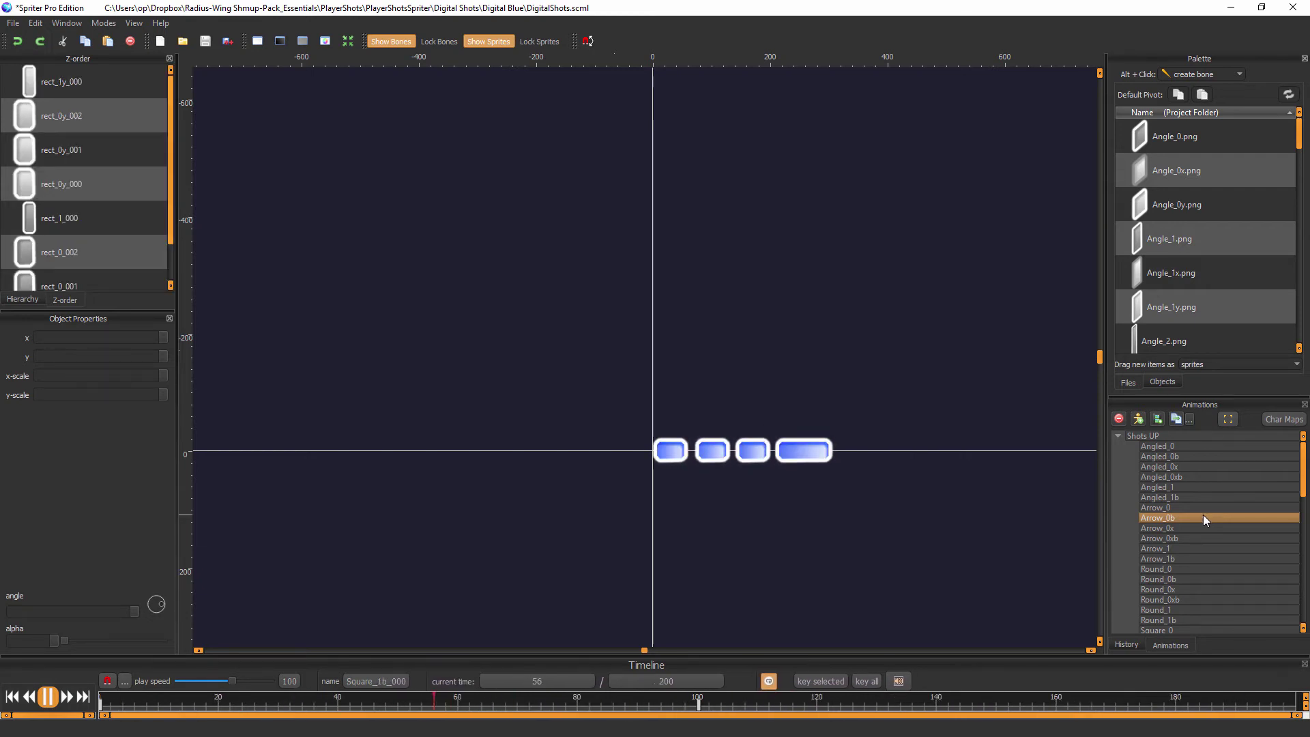
{"action": "key", "text": "Down"}
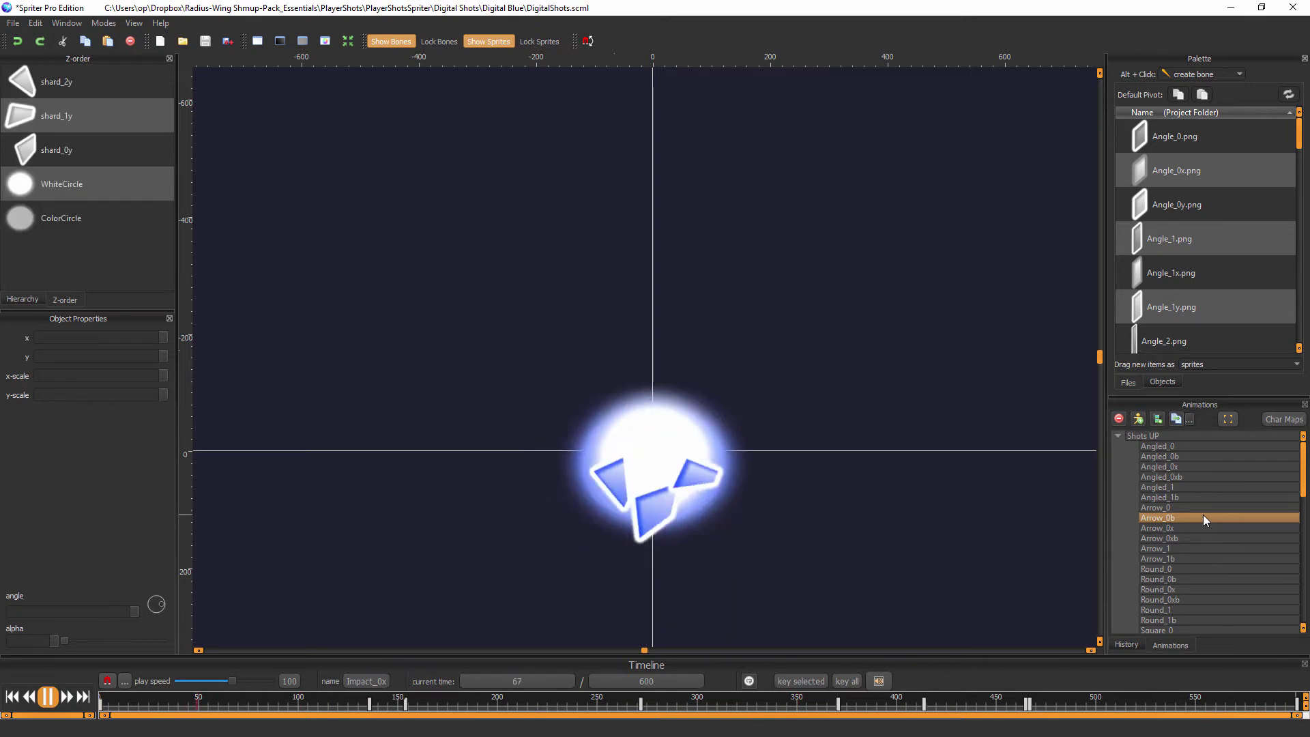
Preview the Impact_0x and Impact_0_000 flashes, then the Flash_0 muzzle flash.
{"action": "scroll", "coordinate": [1208, 513], "scroll_direction": "down", "scroll_amount": 14}
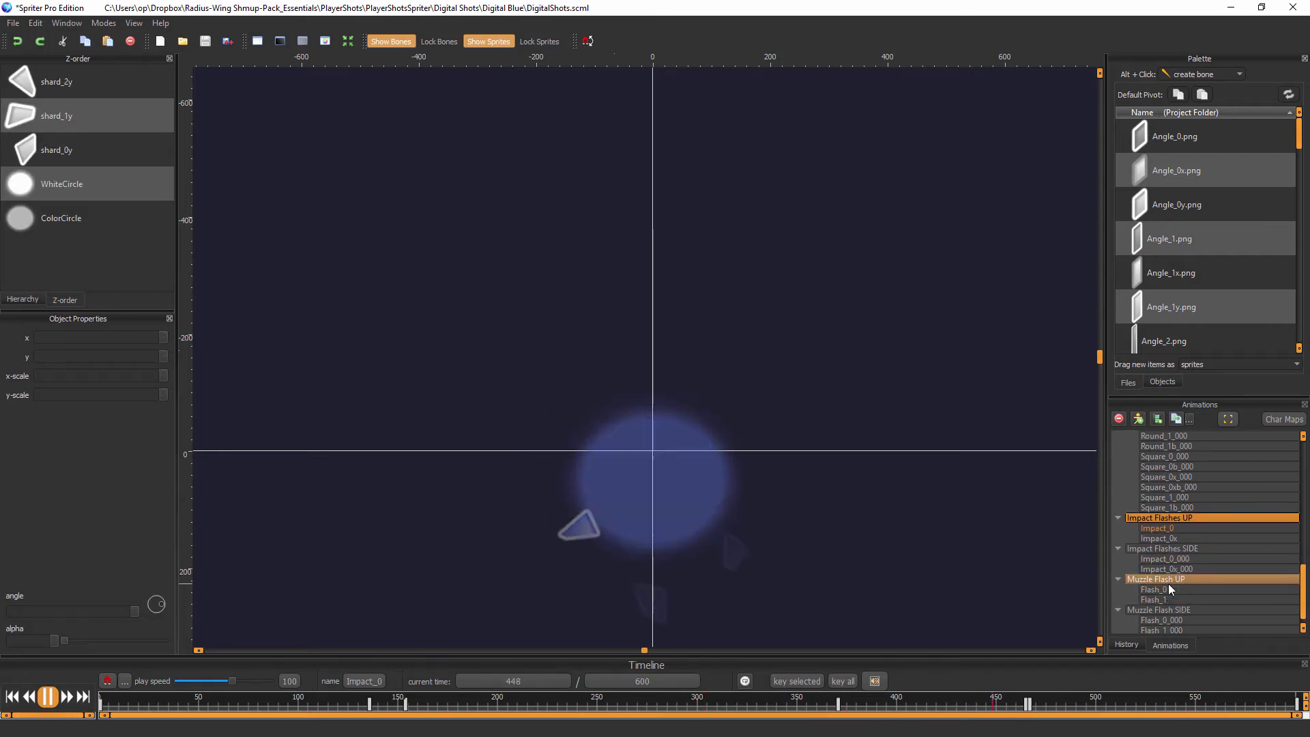
{"action": "key", "text": "Down"}
{"action": "key", "text": "Down"}
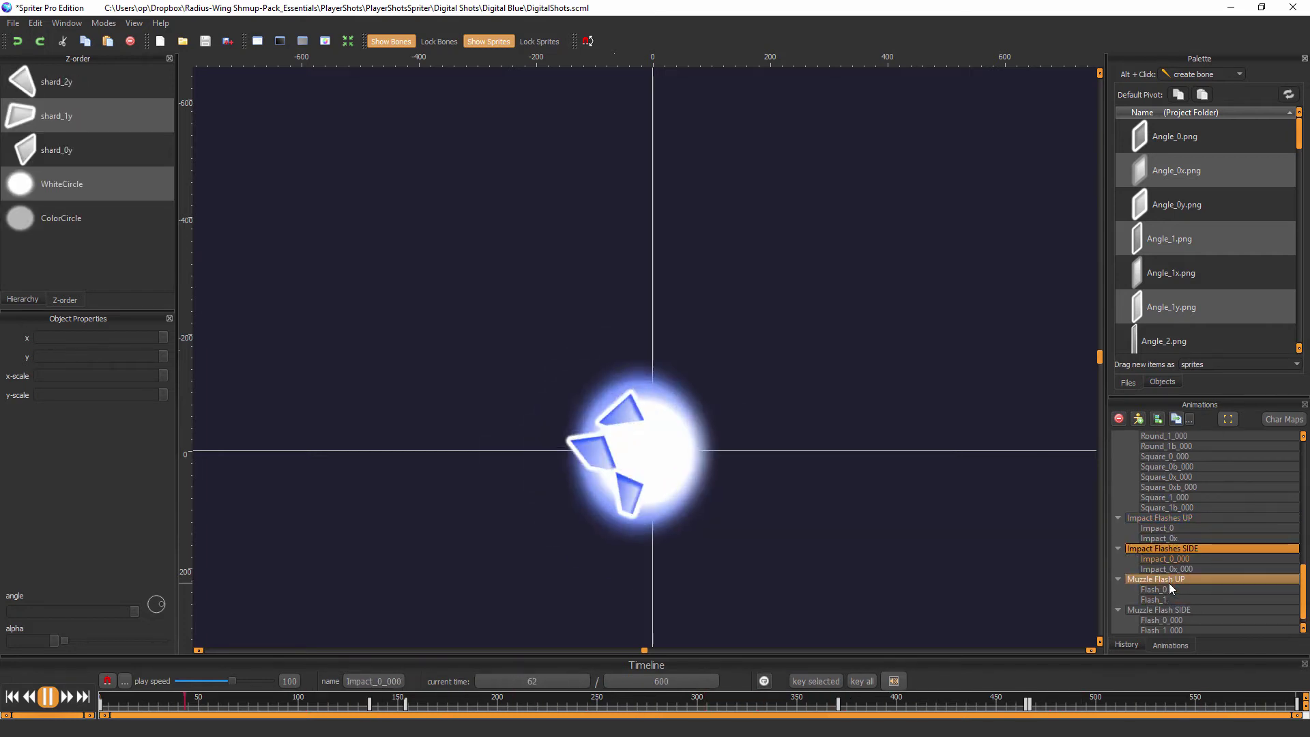
{"action": "key", "text": "Down"}
{"action": "key", "text": "Down"}
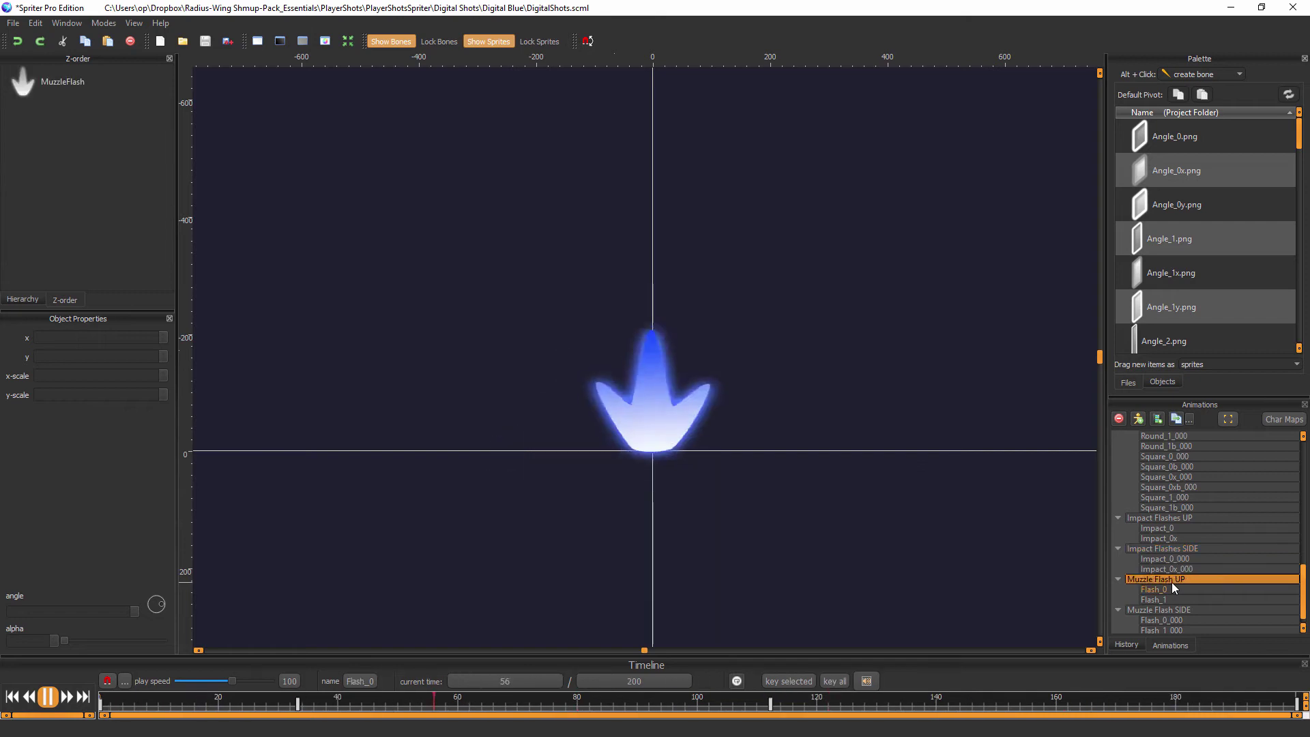
{"action": "key", "text": "Down"}
{"action": "key", "text": "Down"}
{"action": "key", "text": "Down"}
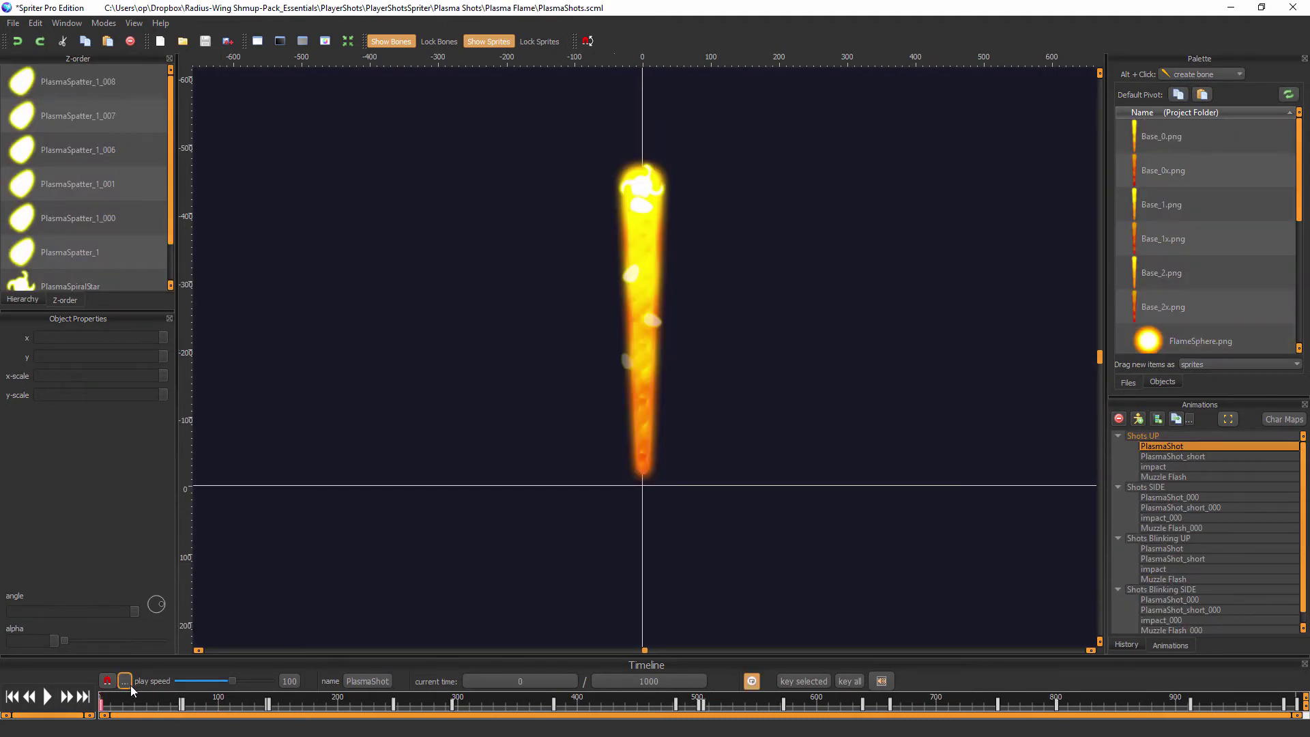
Play PlasmaShot, then preview PlasmaShot_short, the next upward shot and the Muzzle Flash.
{"action": "left_click", "coordinate": [46, 699]}
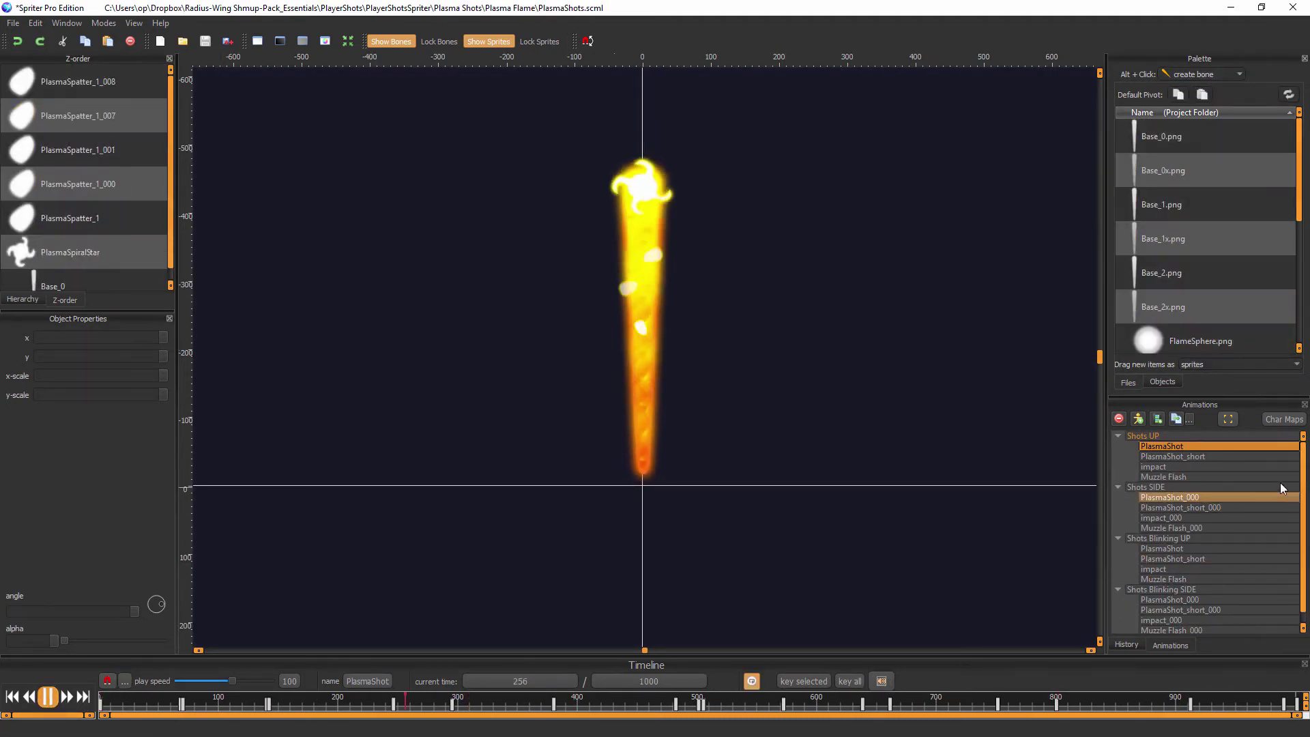
{"action": "left_click", "coordinate": [1175, 452]}
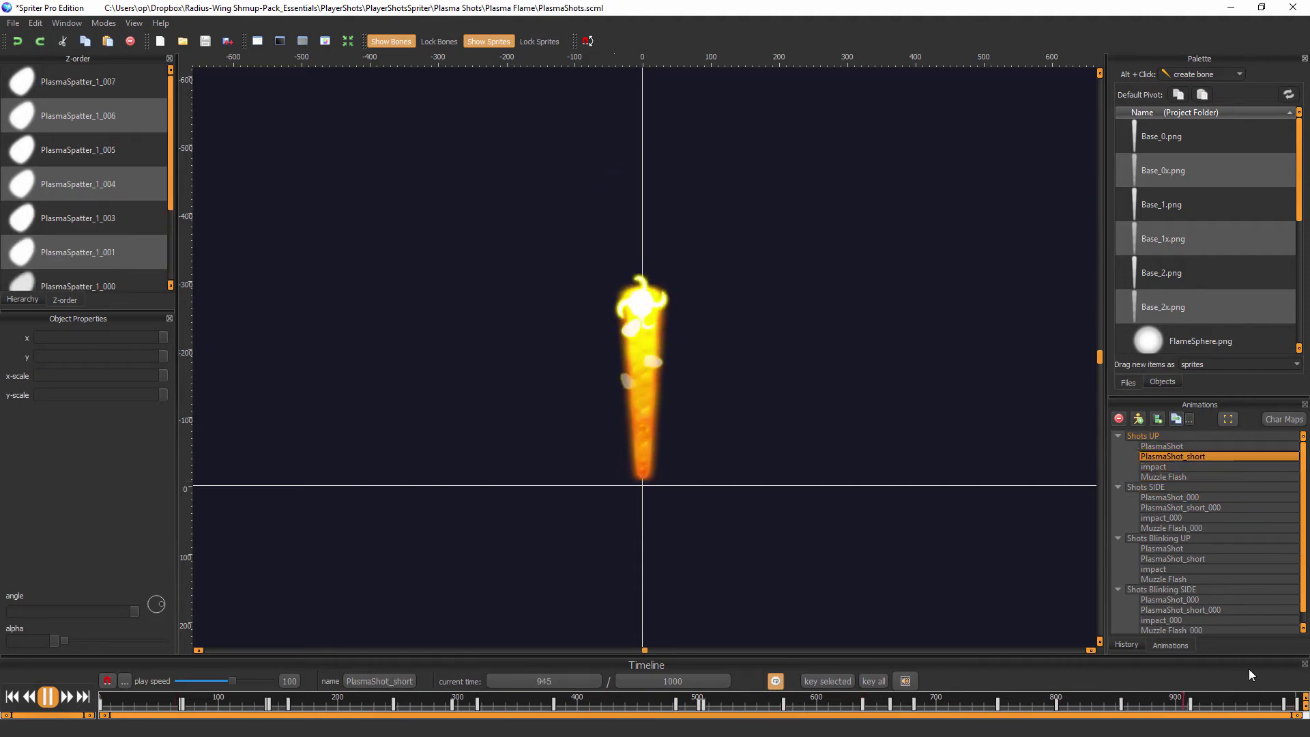
{"action": "key", "text": "Down"}
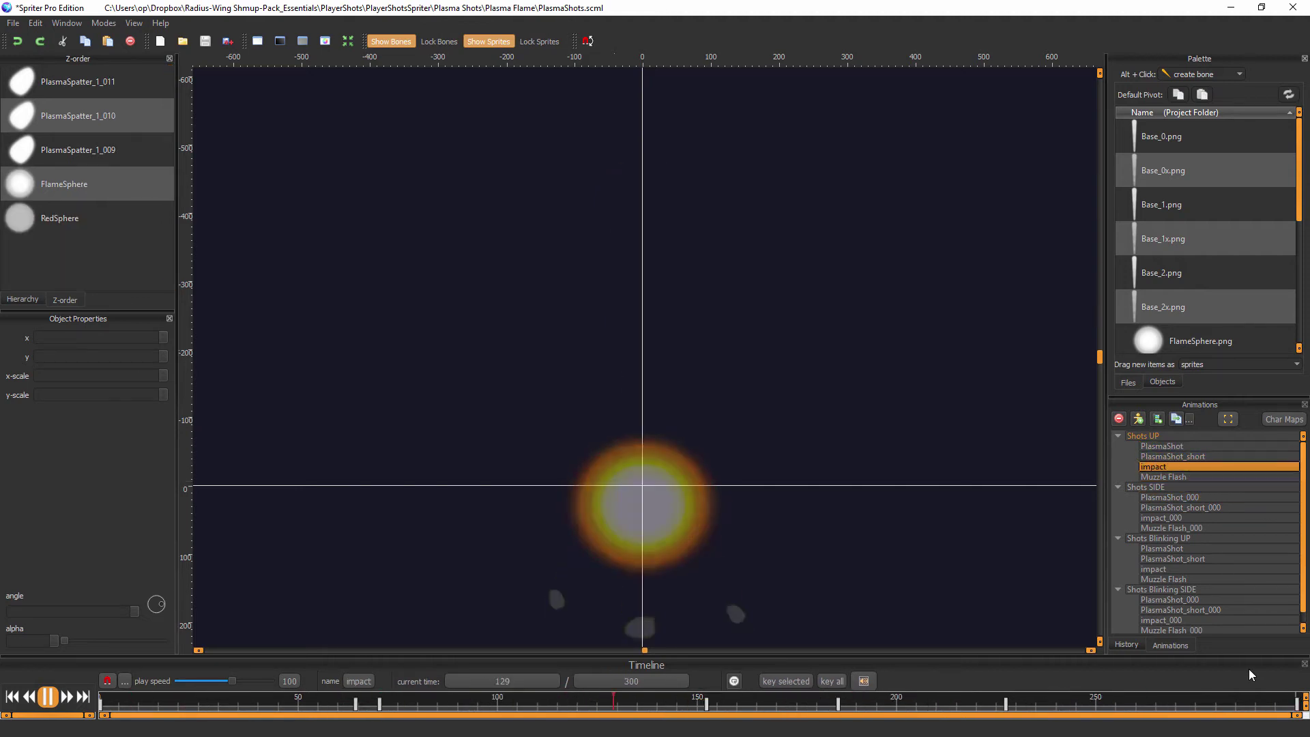
{"action": "key", "text": "Down"}
Step through the Shots SIDE animations and the blinking PlasmaShot, PlasmaShot_short and impact animations.
{"action": "key", "text": "Down"}
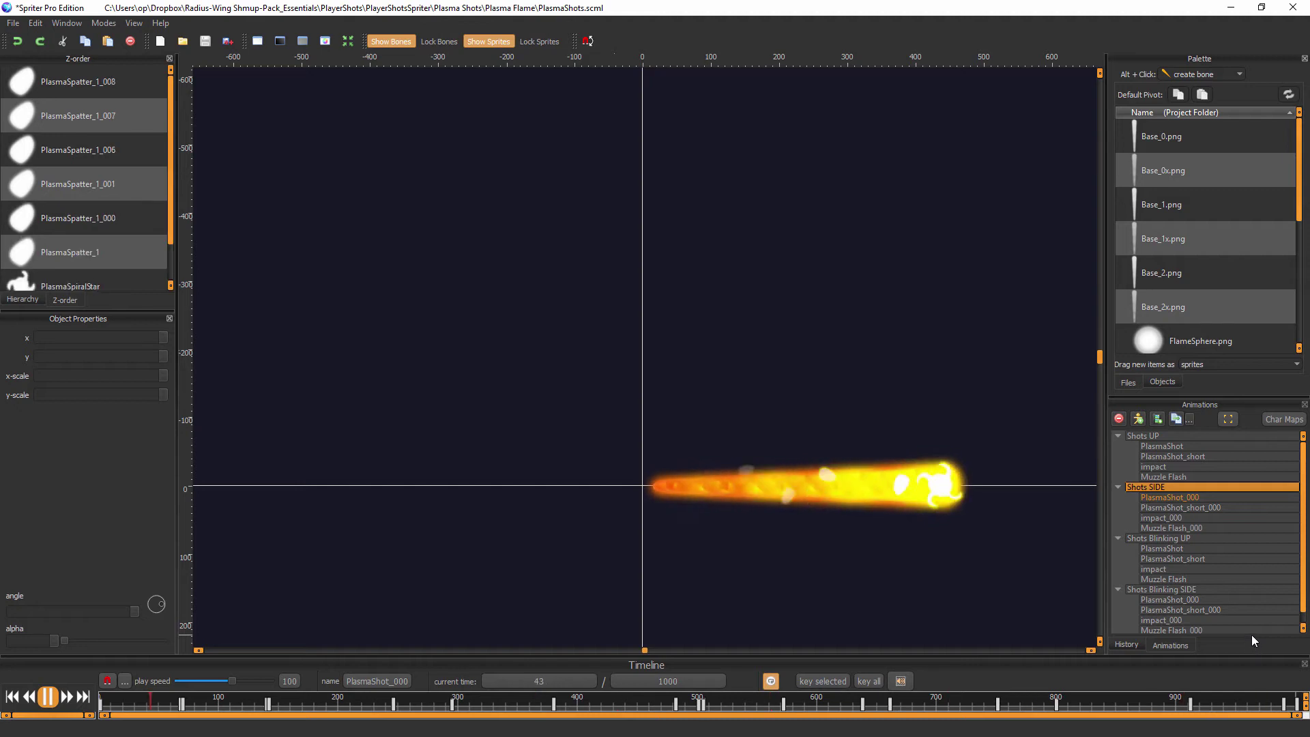
{"action": "key", "text": "Down"}
{"action": "key", "text": "Down"}
{"action": "key", "text": "Down"}
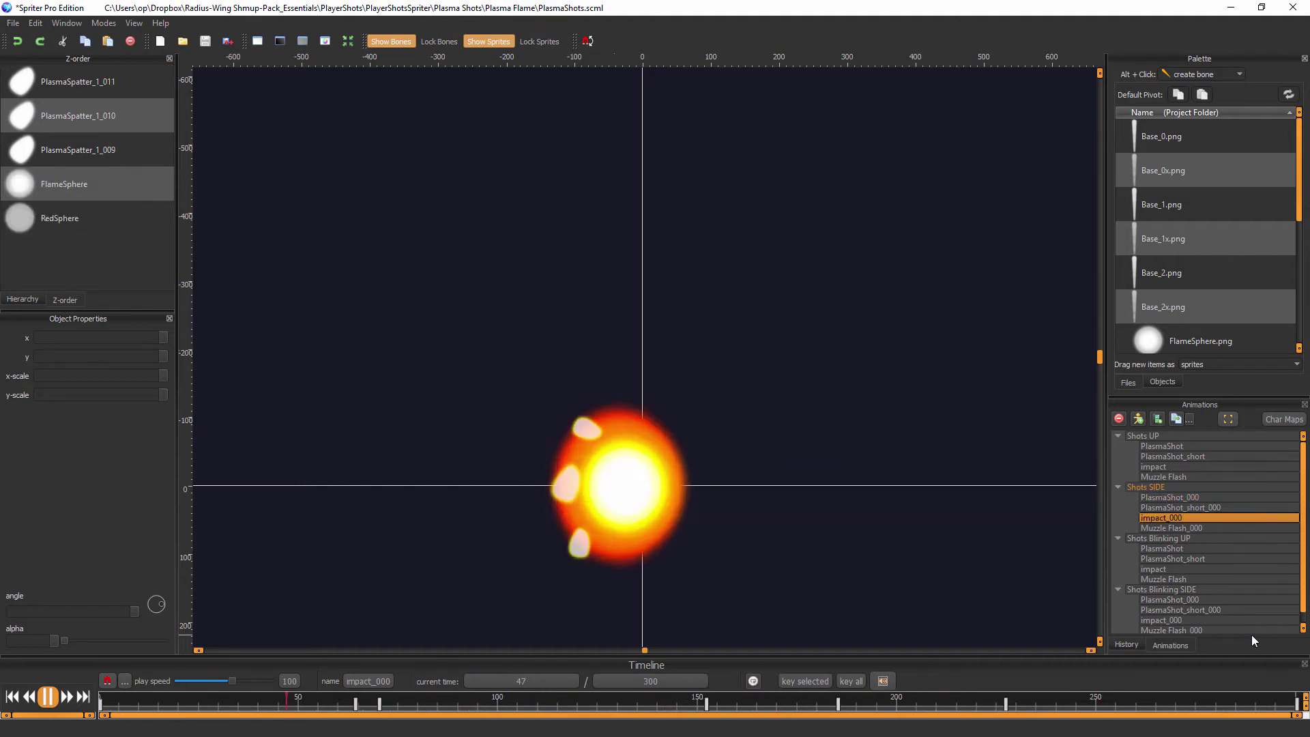
{"action": "key", "text": "Down"}
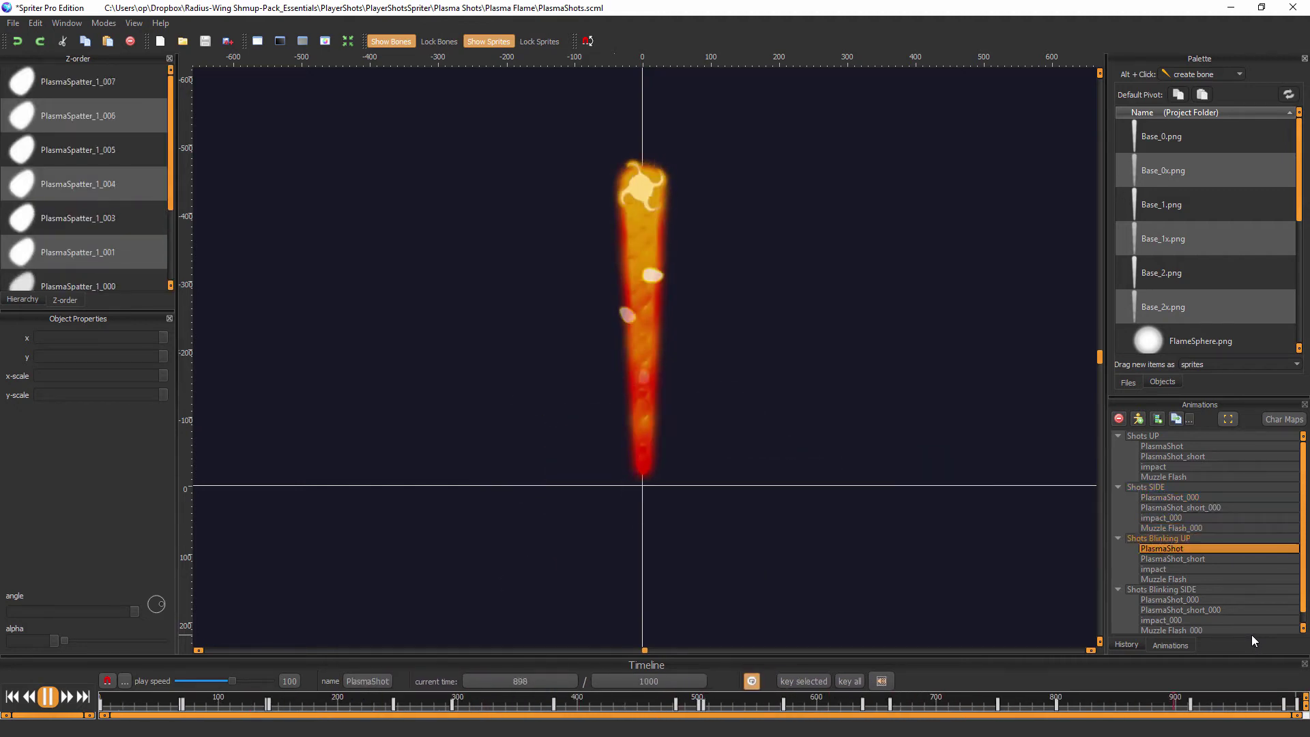
{"action": "key", "text": "Down"}
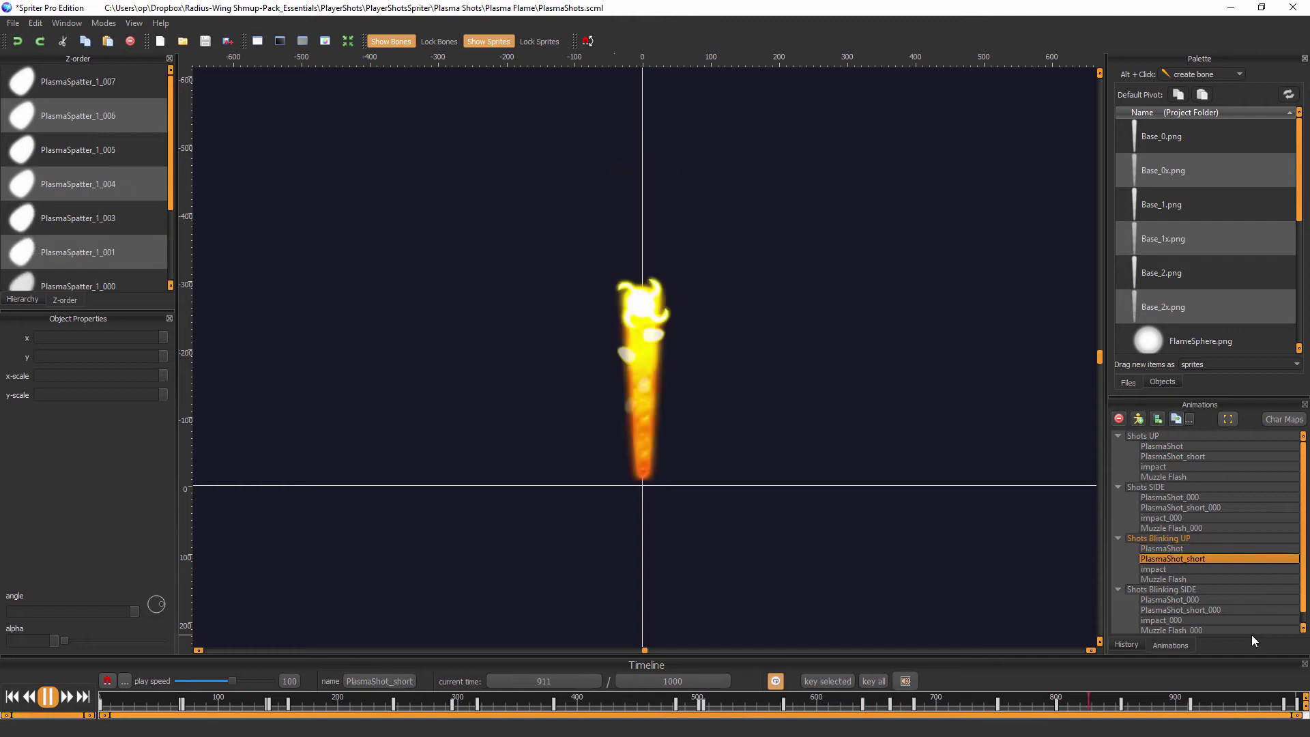
{"action": "key", "text": "Down"}
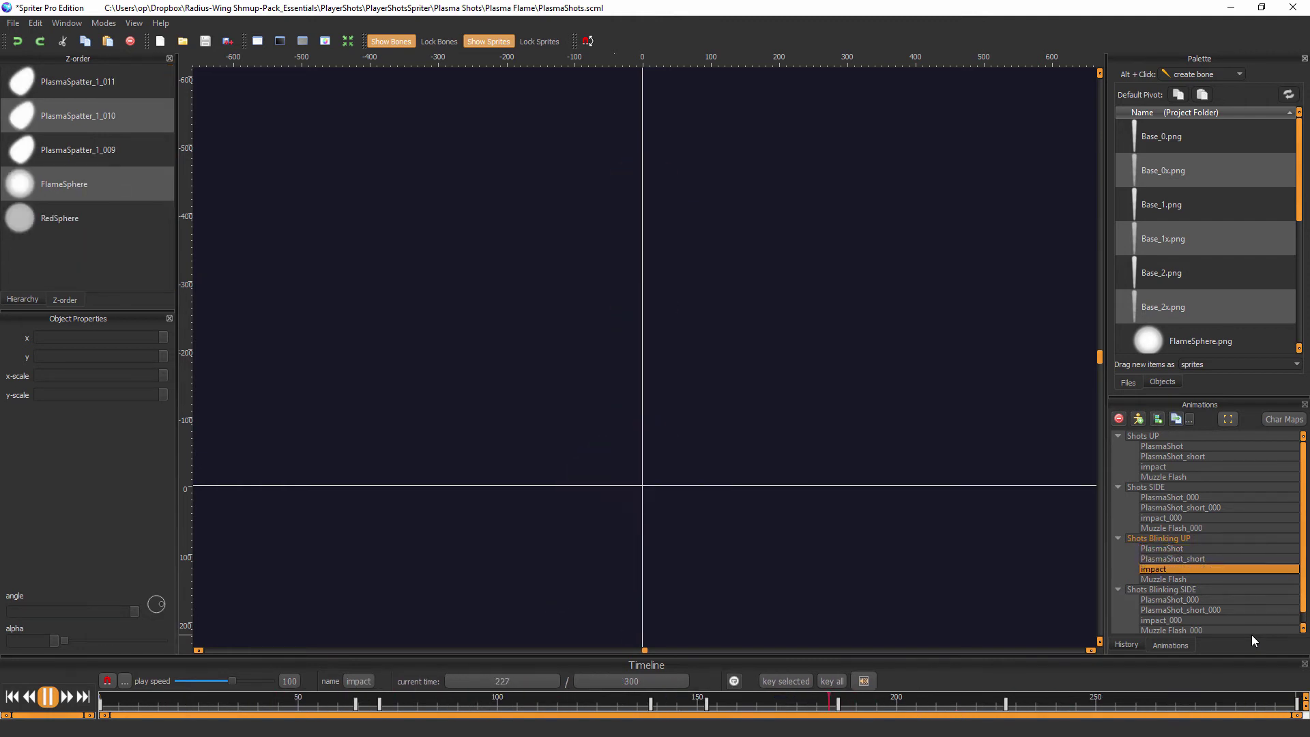
{"action": "key", "text": "Down"}
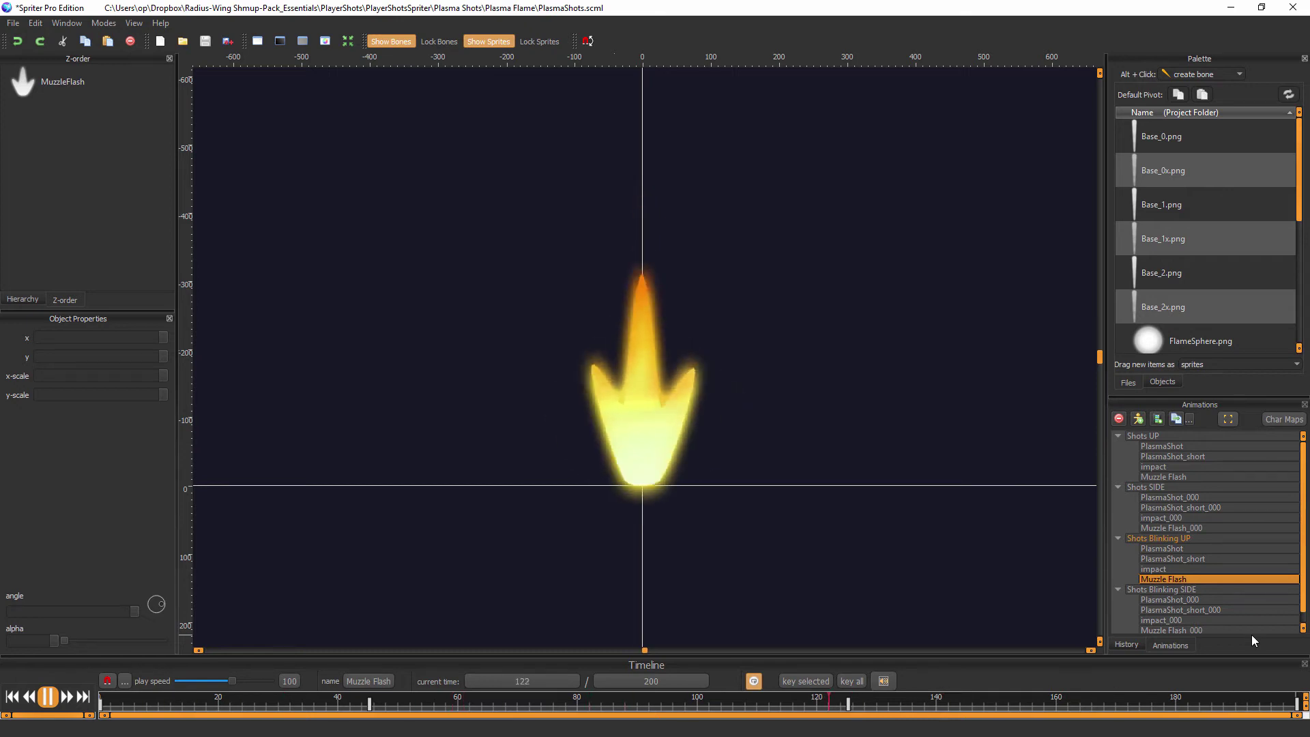
{"action": "key", "text": "Down"}
{"action": "key", "text": "Down"}
{"action": "key", "text": "Down"}
{"action": "key", "text": "Down"}
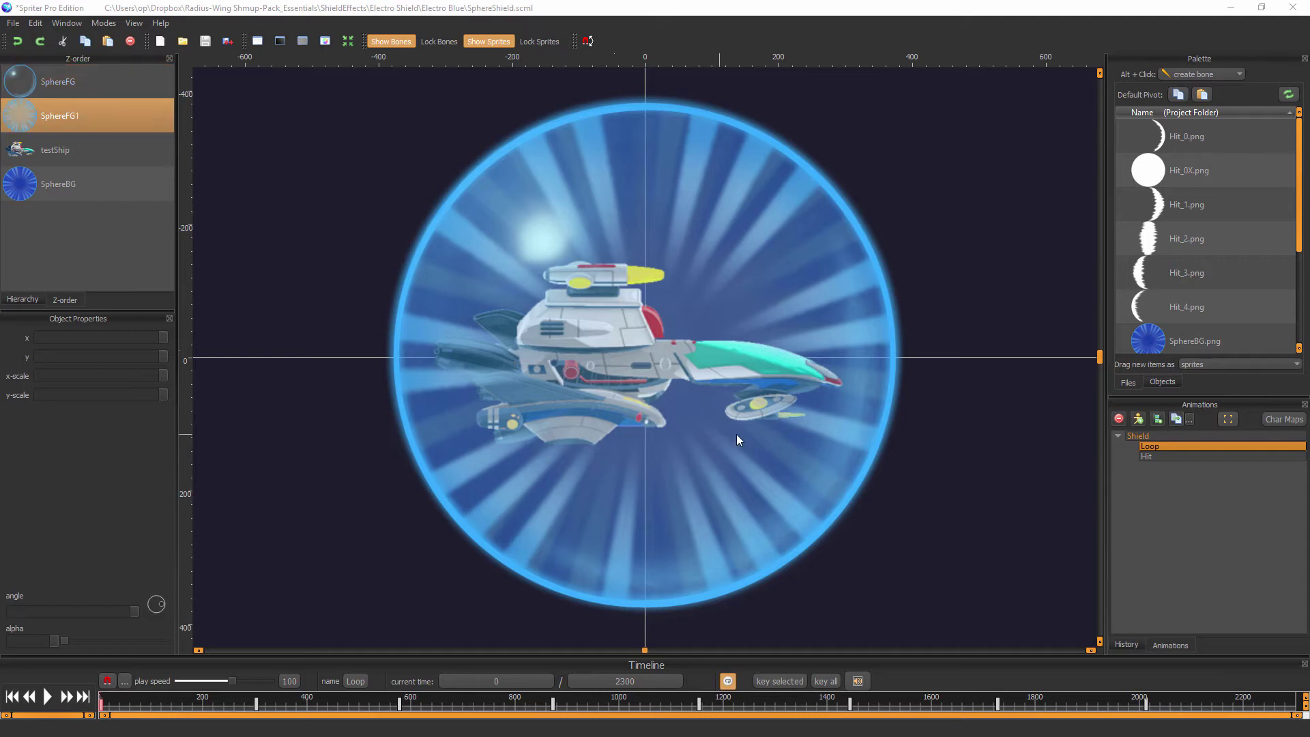
Play the shield's Loop animation around the test ship, then switch to Hit.
{"action": "left_click", "coordinate": [49, 697]}
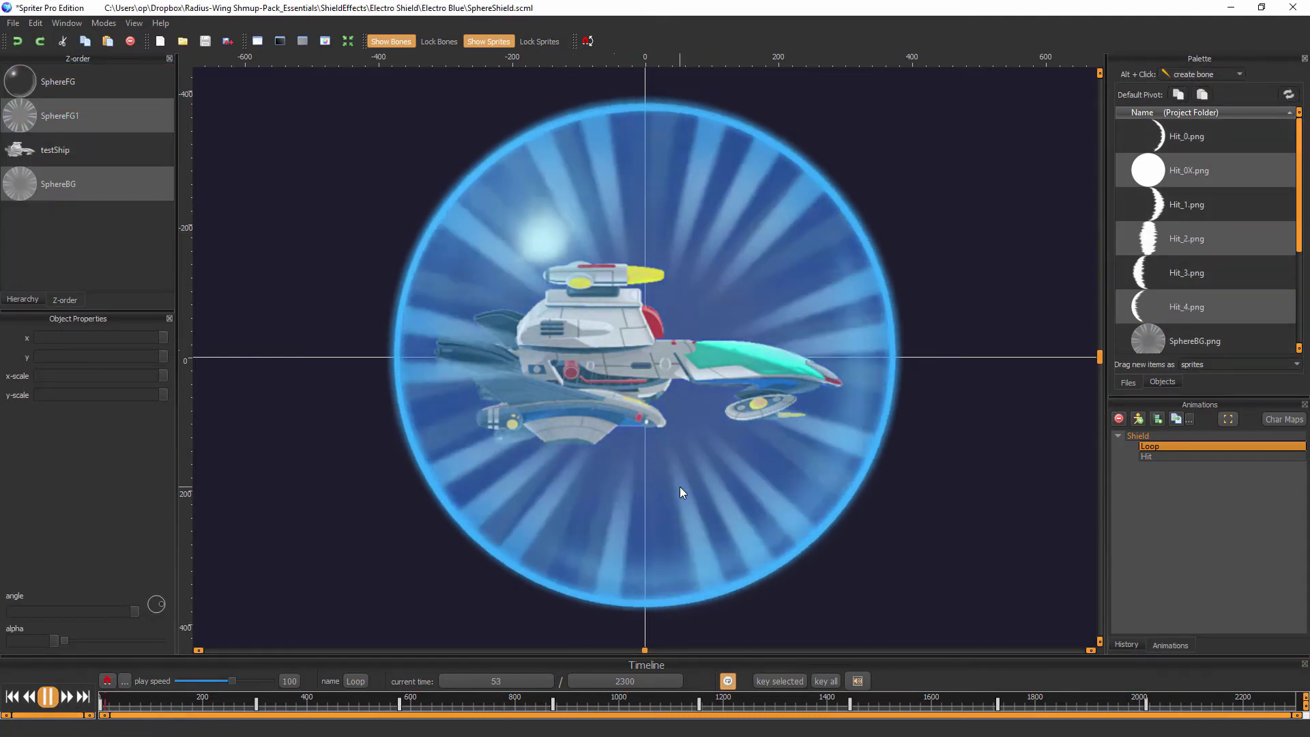
{"action": "scroll", "coordinate": [679, 486], "scroll_direction": "down", "scroll_amount": 1}
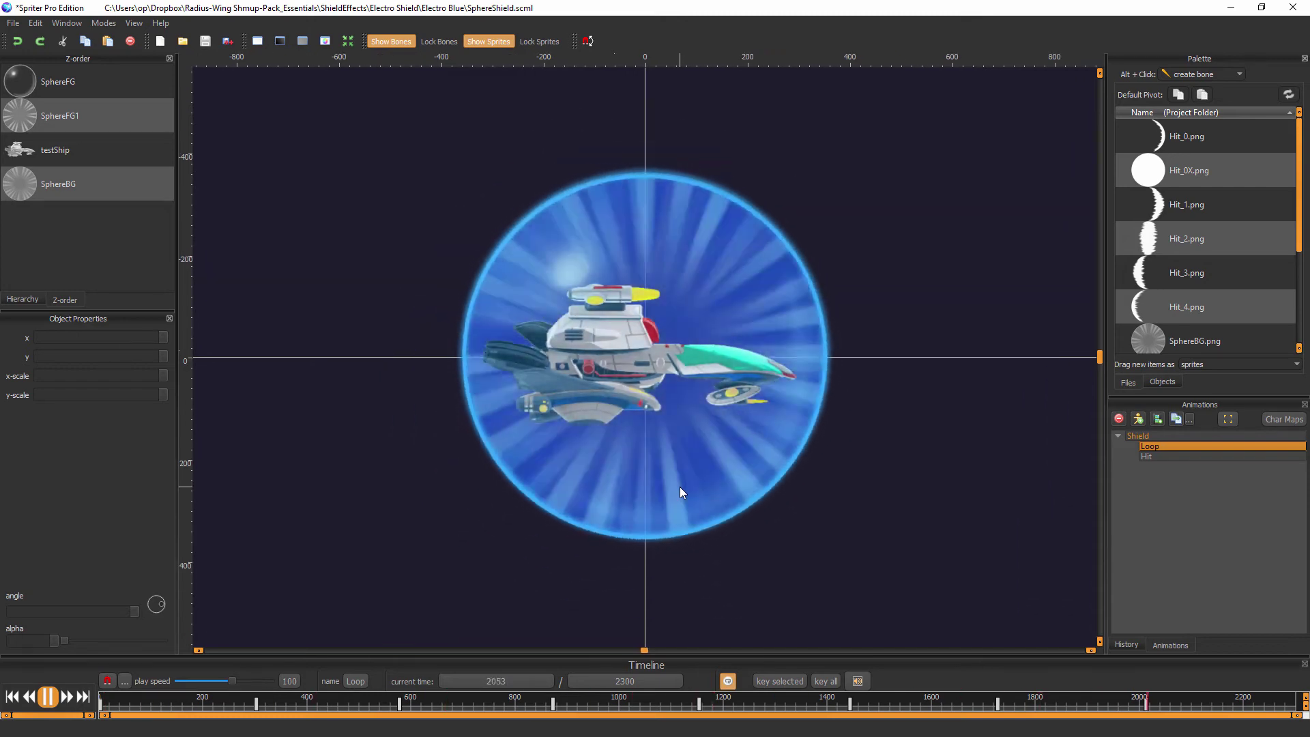
{"action": "scroll", "coordinate": [680, 486], "scroll_direction": "up", "scroll_amount": 1}
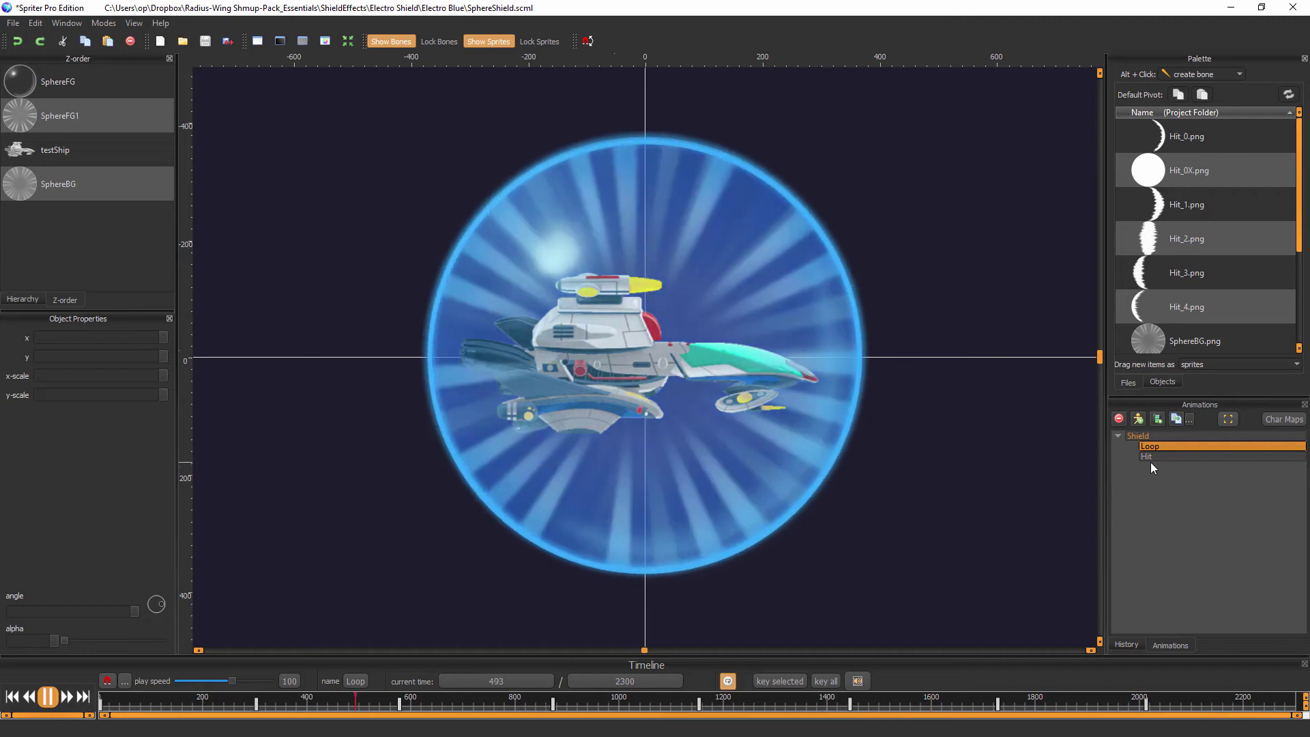
{"action": "left_click", "coordinate": [1152, 453]}
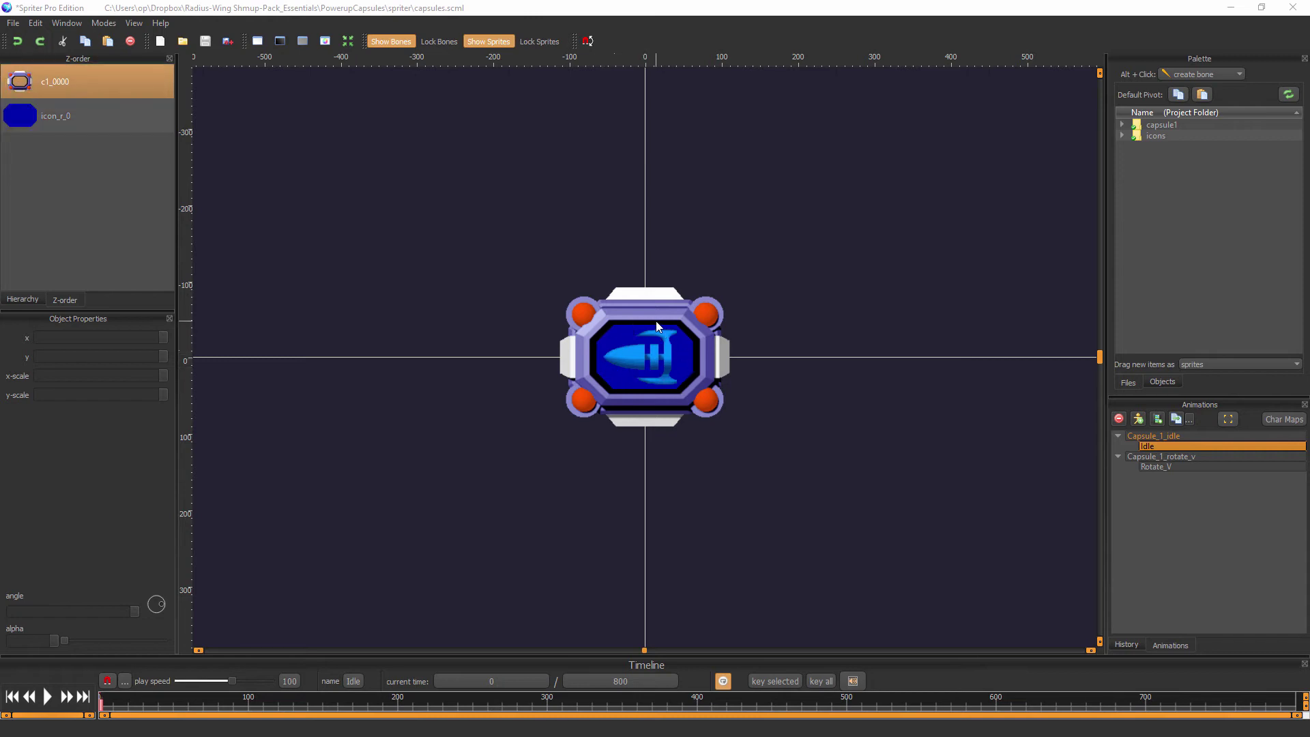
Play the capsules.scml Idle animation, then Capsule_1_rotate_v's Rotate_V animation.
{"action": "left_click", "coordinate": [49, 696]}
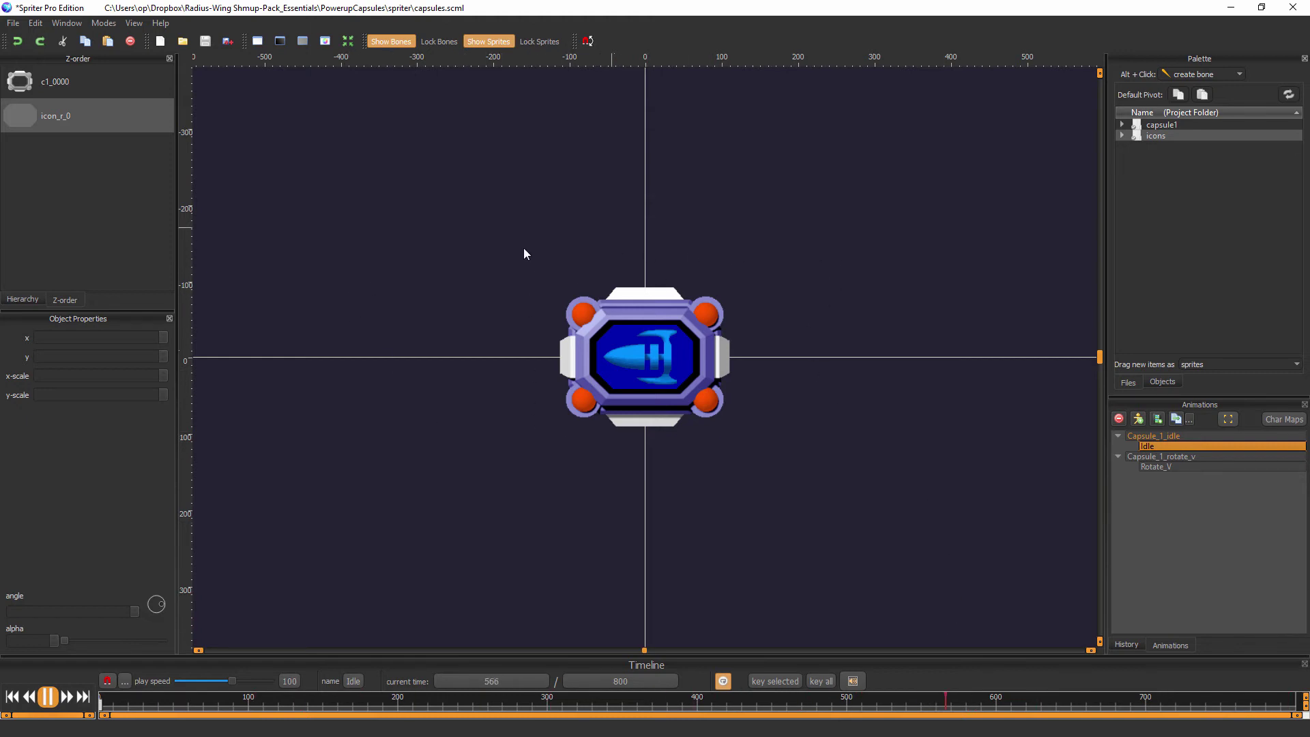
{"action": "left_click", "coordinate": [1174, 467]}
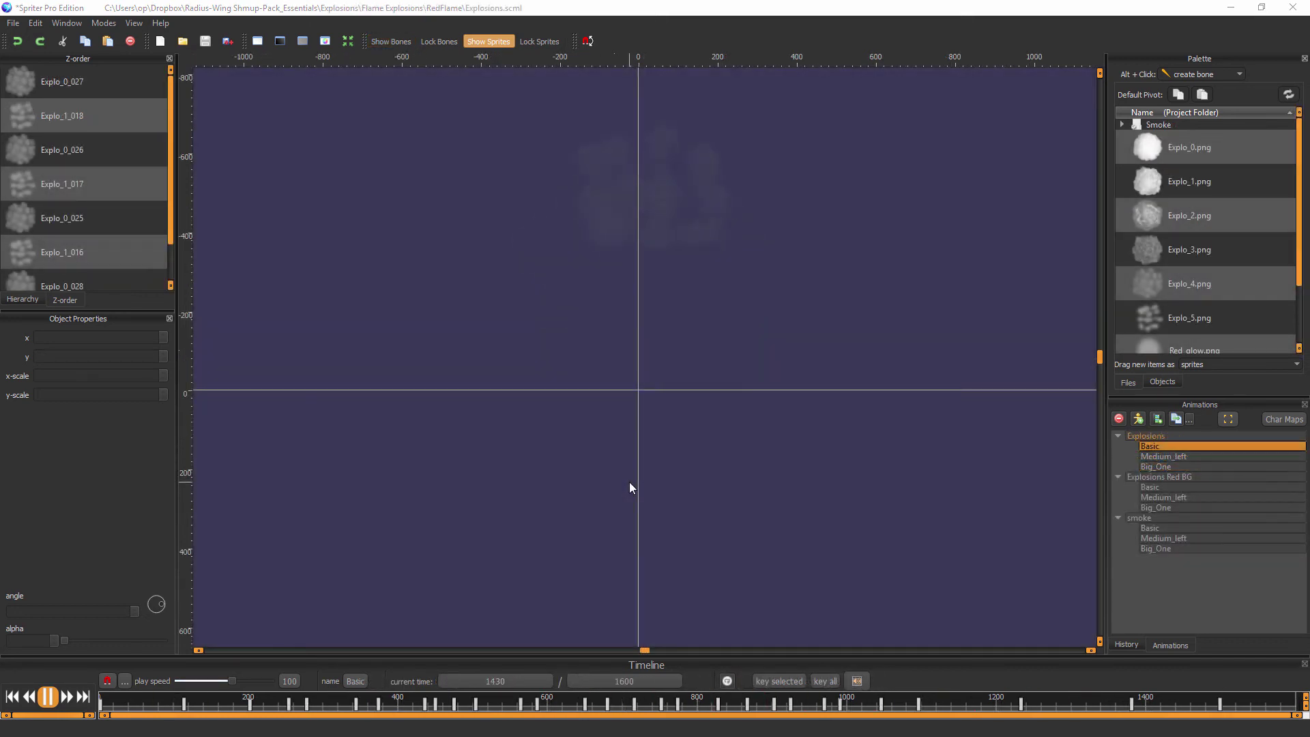
Preview the Explosions Basic, Medium_left and Big_One animations.
{"action": "left_click", "coordinate": [1173, 447]}
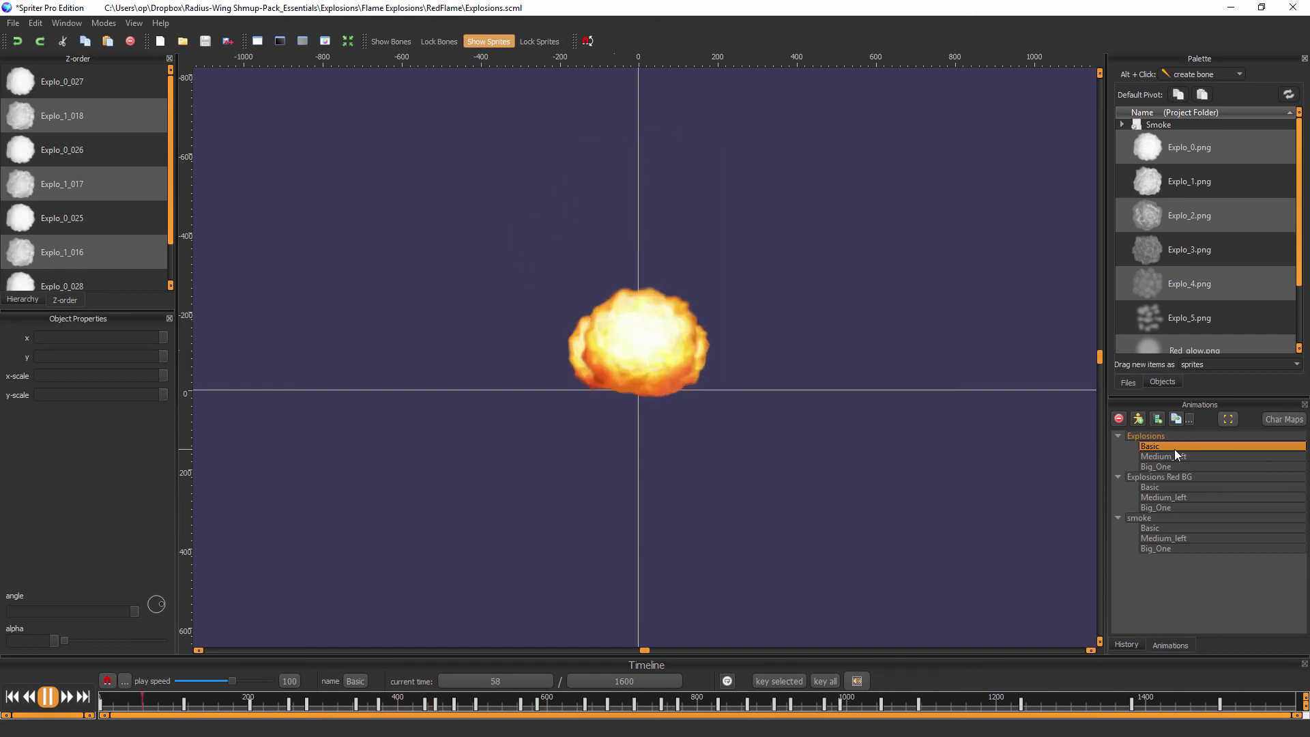
{"action": "left_click", "coordinate": [1174, 455]}
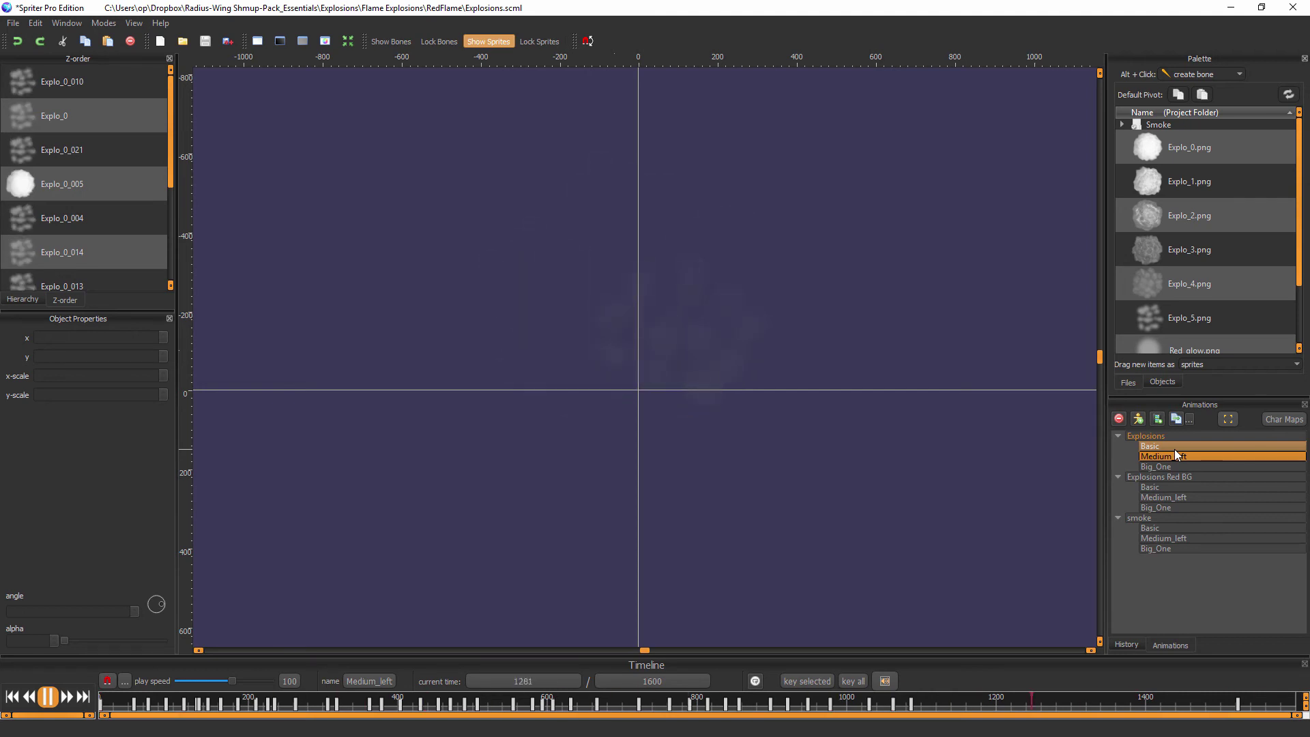
{"action": "key", "text": "Down"}
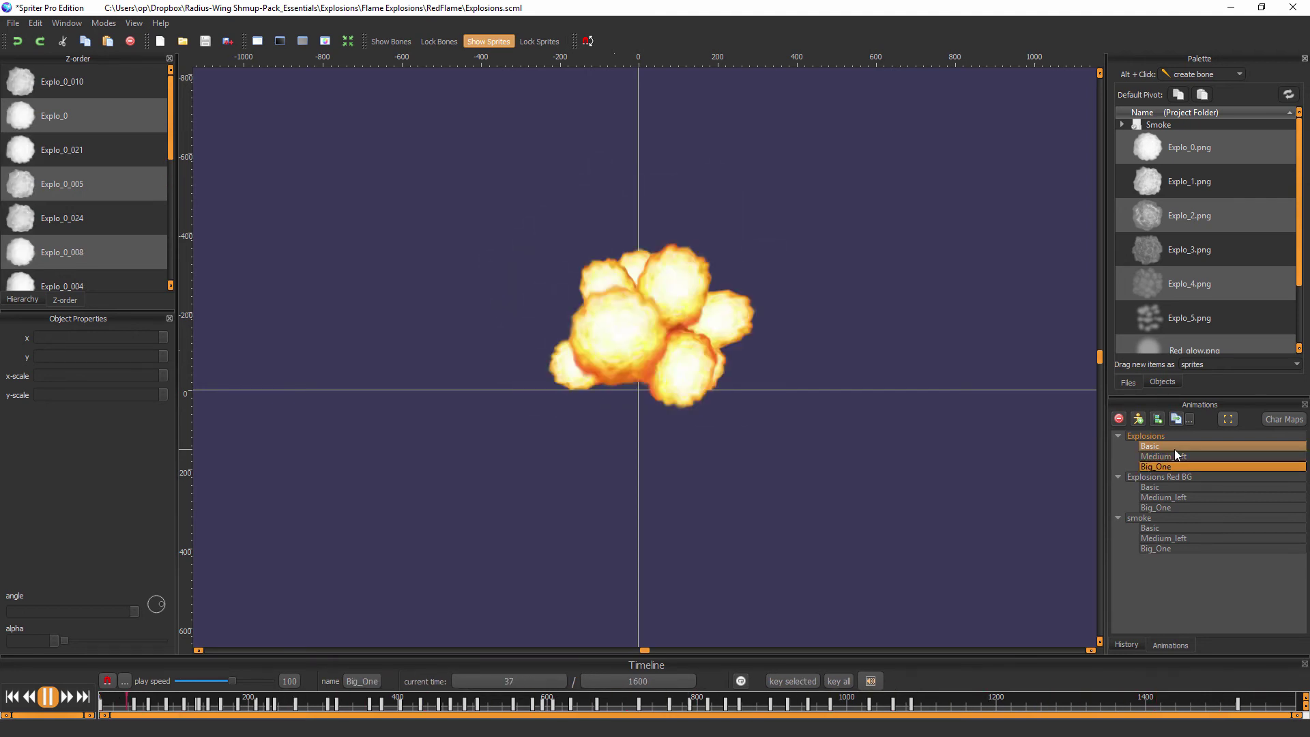
Preview the Explosions Red BG Basic, Medium_left and Big_One animations.
{"action": "key", "text": "Down"}
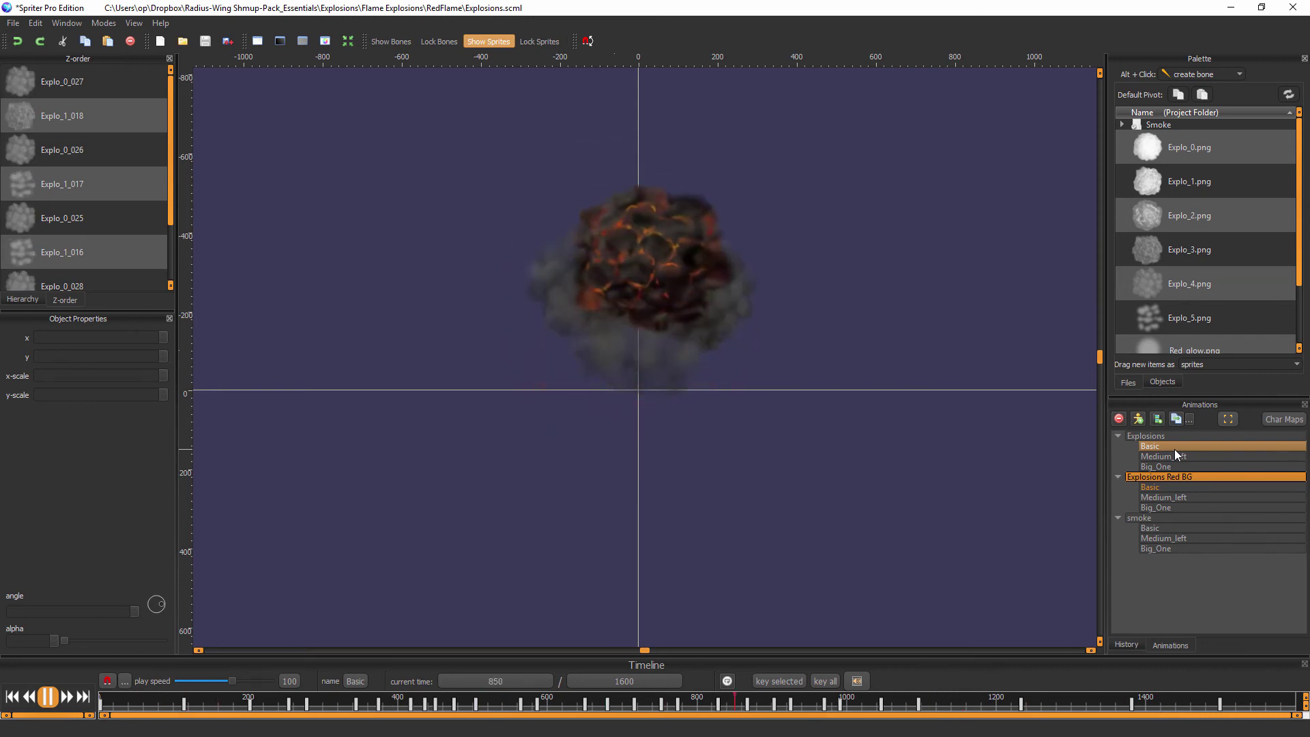
{"action": "key", "text": "Down"}
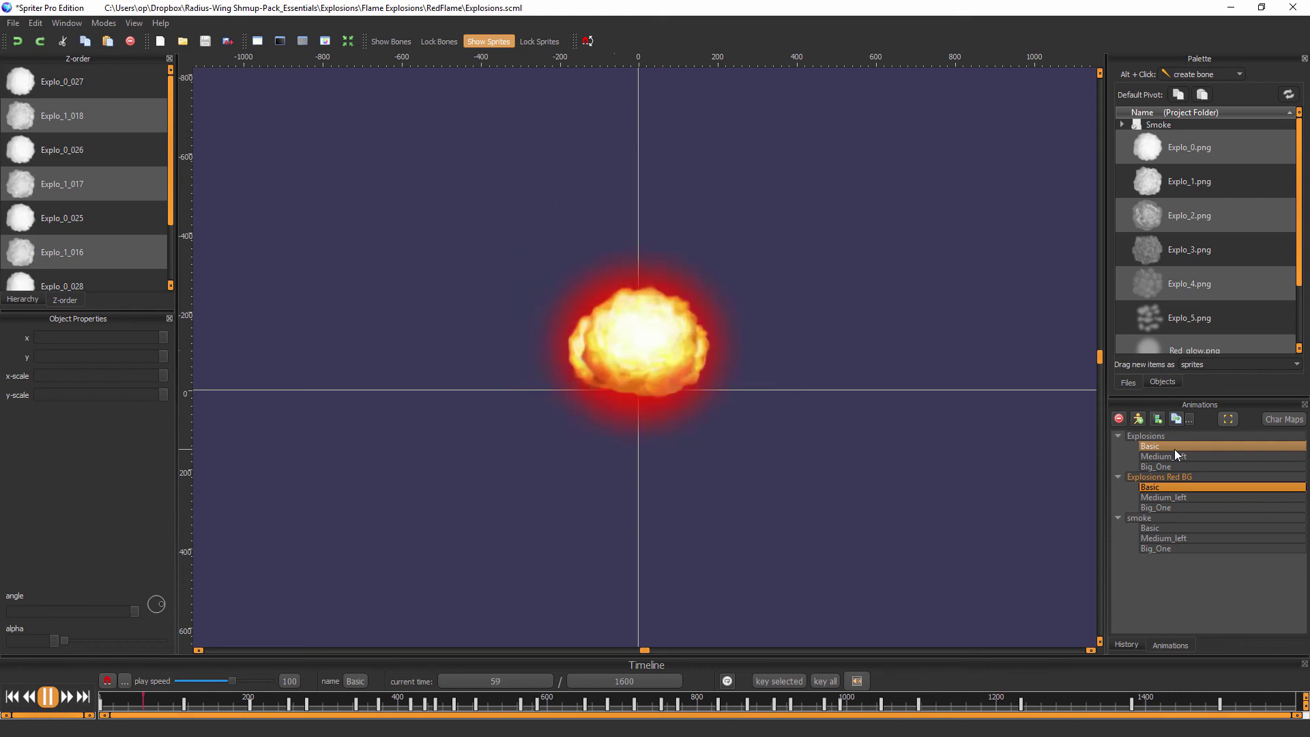
{"action": "key", "text": "Down"}
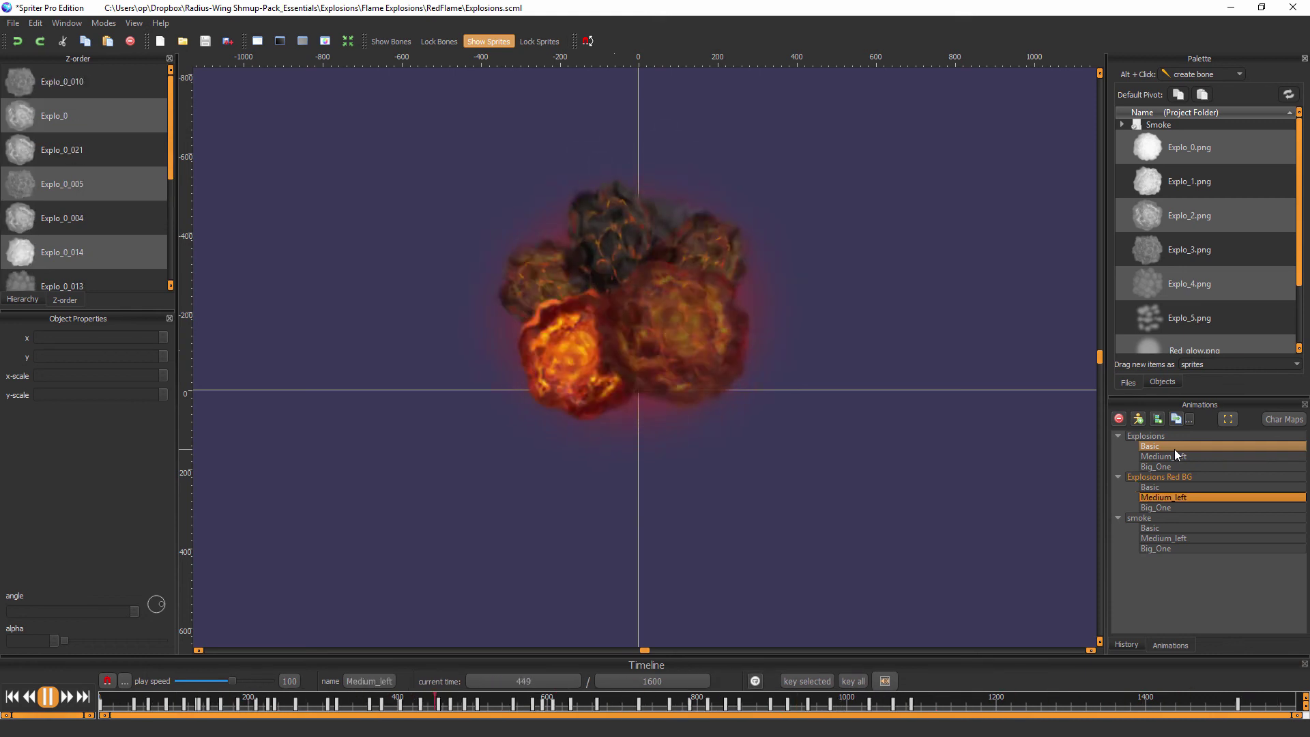
{"action": "key", "text": "Down"}
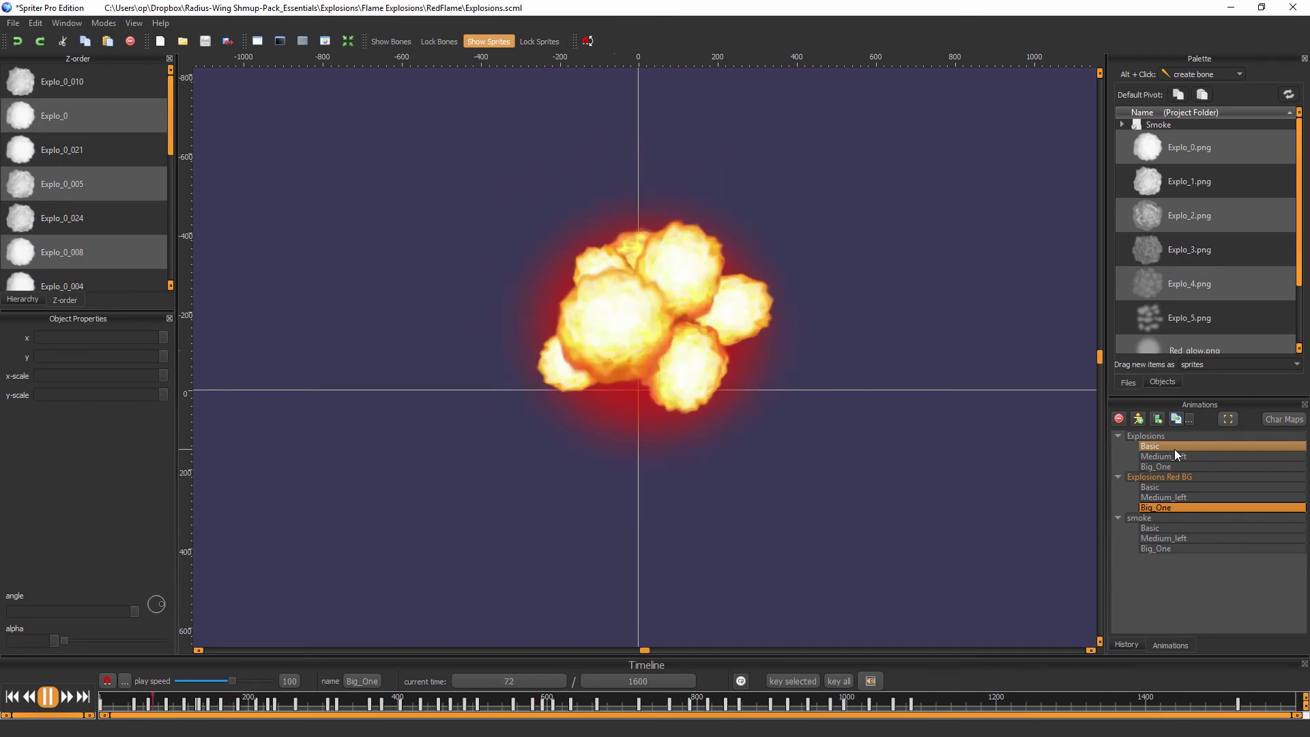
Preview the smoke animations through Medium_left to Big_One.
{"action": "key", "text": "Down"}
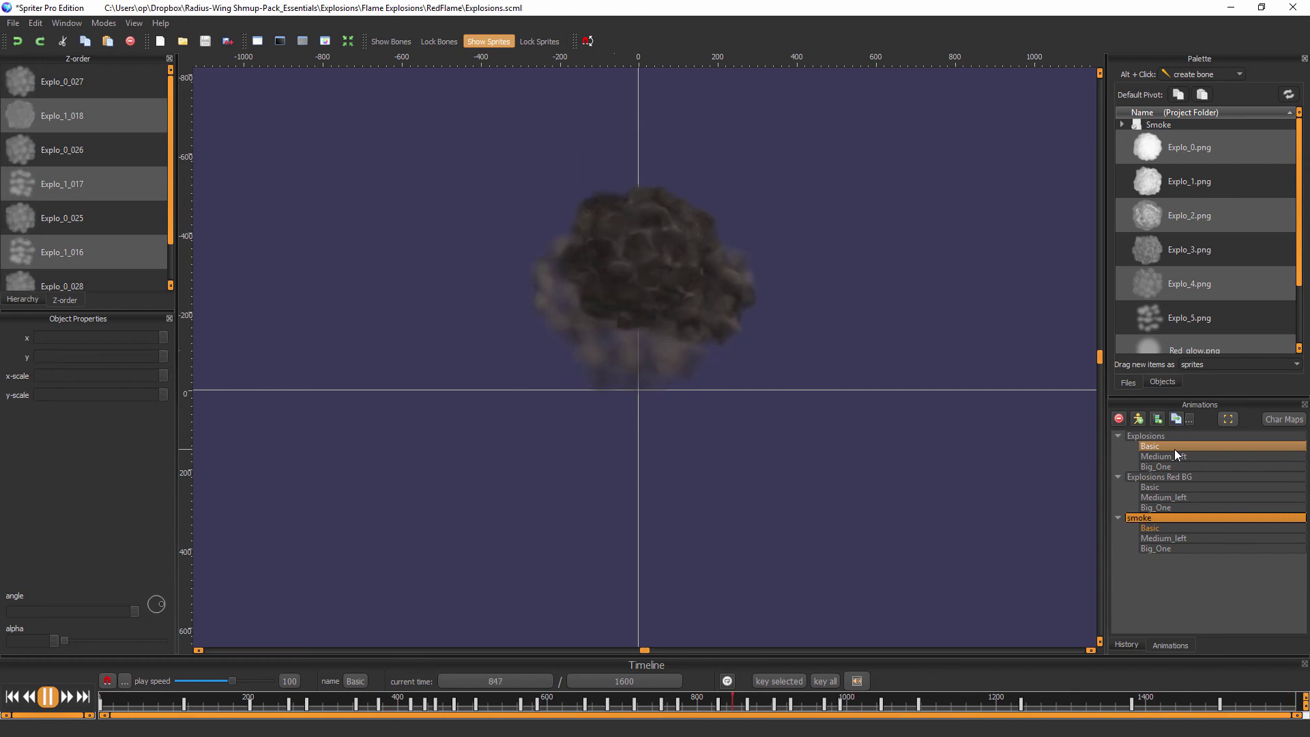
{"action": "key", "text": "Down"}
{"action": "key", "text": "Down"}
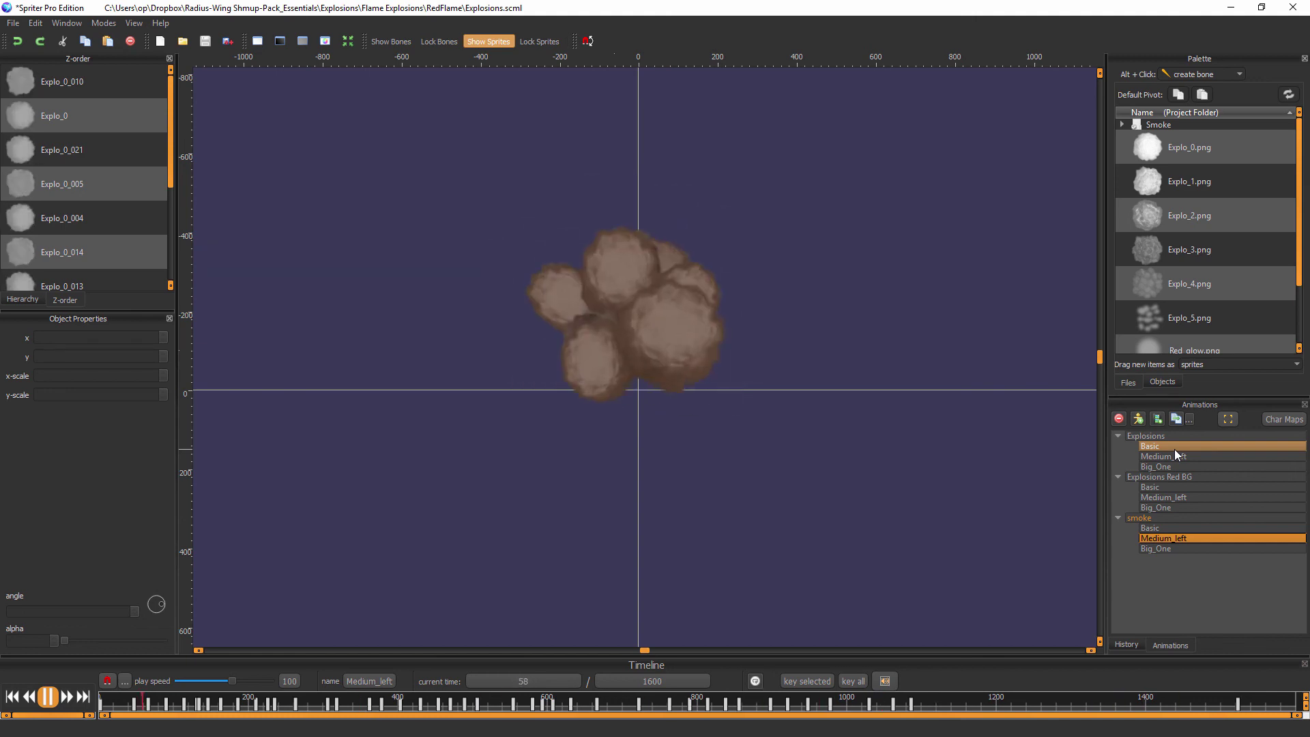
{"action": "key", "text": "Down"}
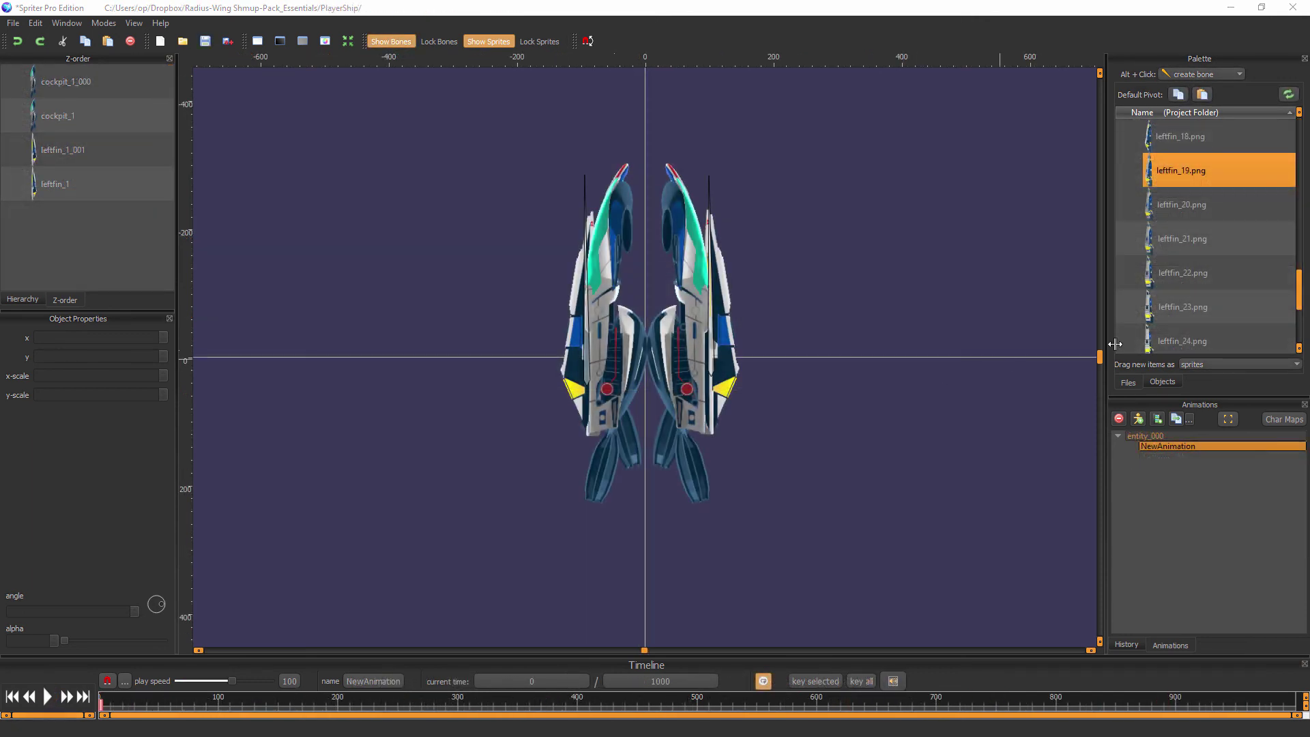
Place cockpit_9 between the ship fins and stretch it slightly taller and wider.
{"action": "scroll", "coordinate": [1187, 283], "scroll_direction": "up", "scroll_amount": 10}
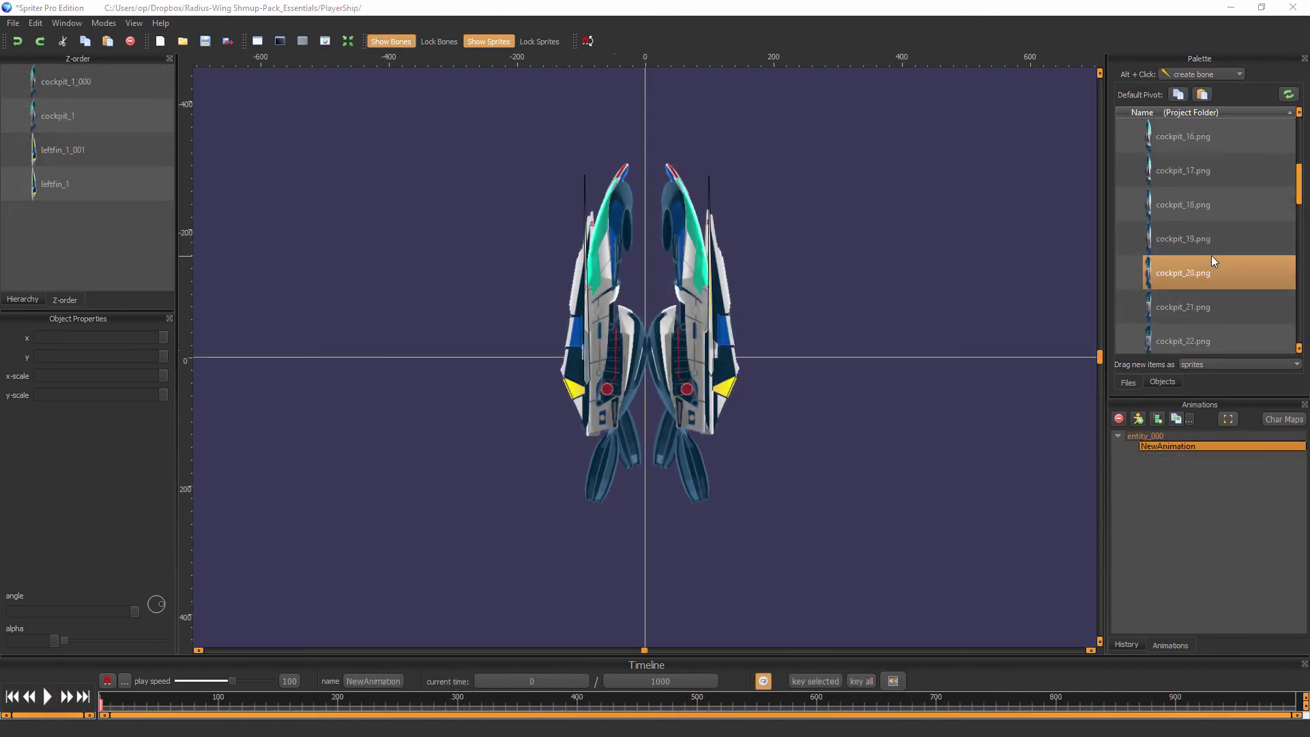
{"action": "scroll", "coordinate": [1208, 249], "scroll_direction": "down", "scroll_amount": 3}
{"action": "scroll", "coordinate": [1202, 231], "scroll_direction": "up", "scroll_amount": 6}
{"action": "left_click_drag", "start_coordinate": [1181, 206], "coordinate": [609, 133]}
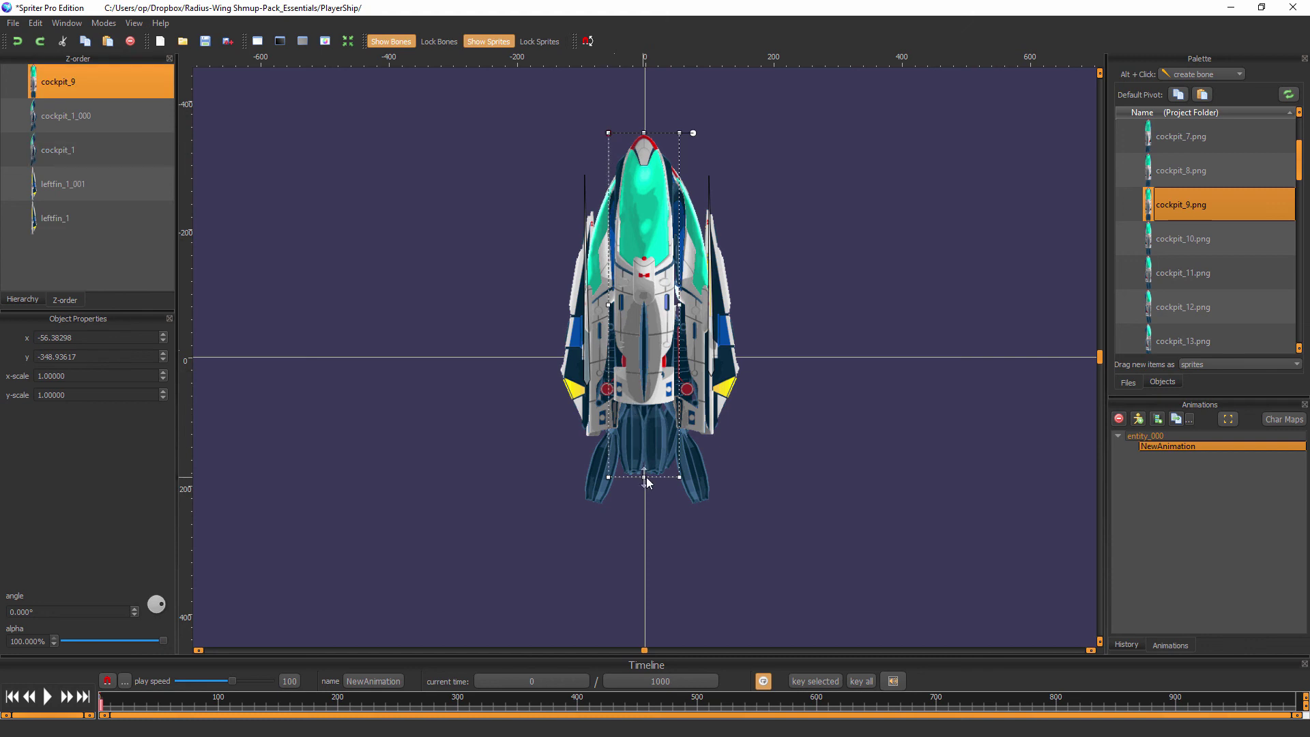
{"action": "left_click_drag", "start_coordinate": [648, 481], "coordinate": [642, 498]}
{"action": "left_click_drag", "start_coordinate": [681, 319], "coordinate": [684, 320]}
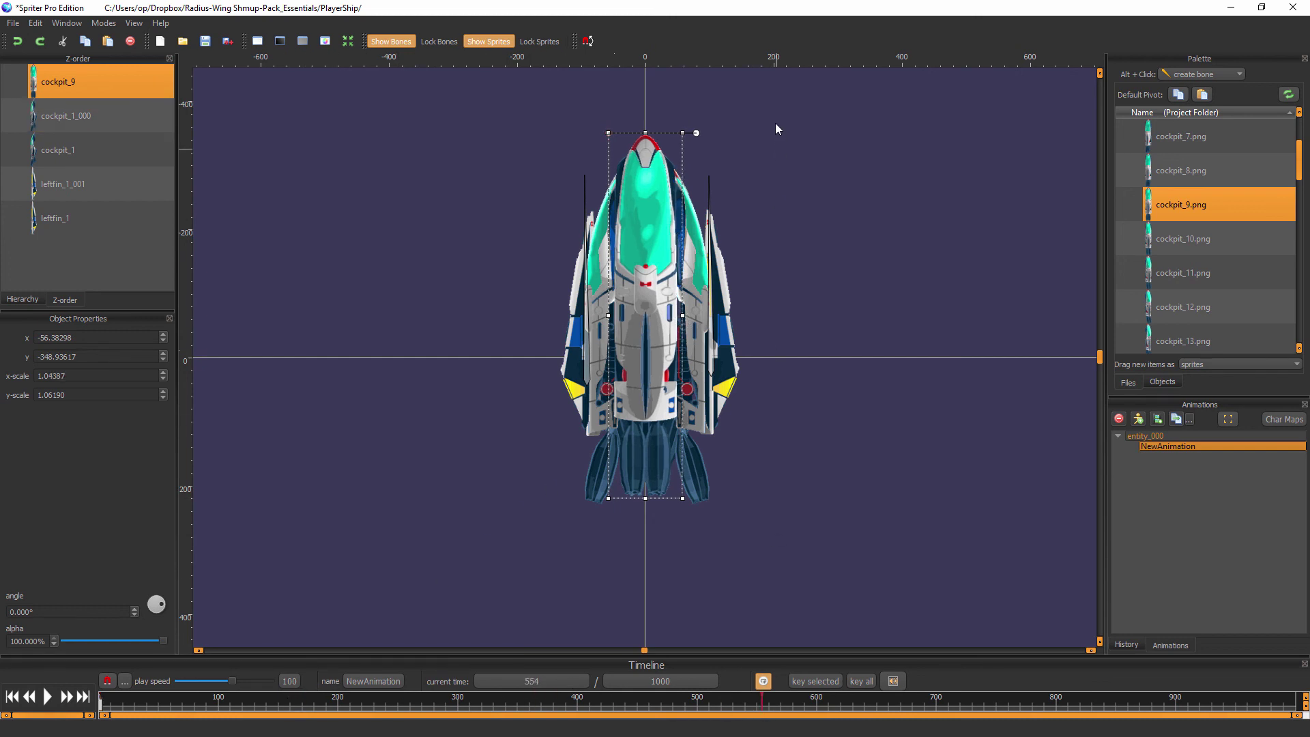
Rotate both fins outward at time 554, then rewind to 0 and play the swing.
{"action": "left_click", "coordinate": [766, 170]}
{"action": "left_click_drag", "start_coordinate": [708, 194], "coordinate": [794, 200]}
{"action": "left_click_drag", "start_coordinate": [582, 191], "coordinate": [490, 215]}
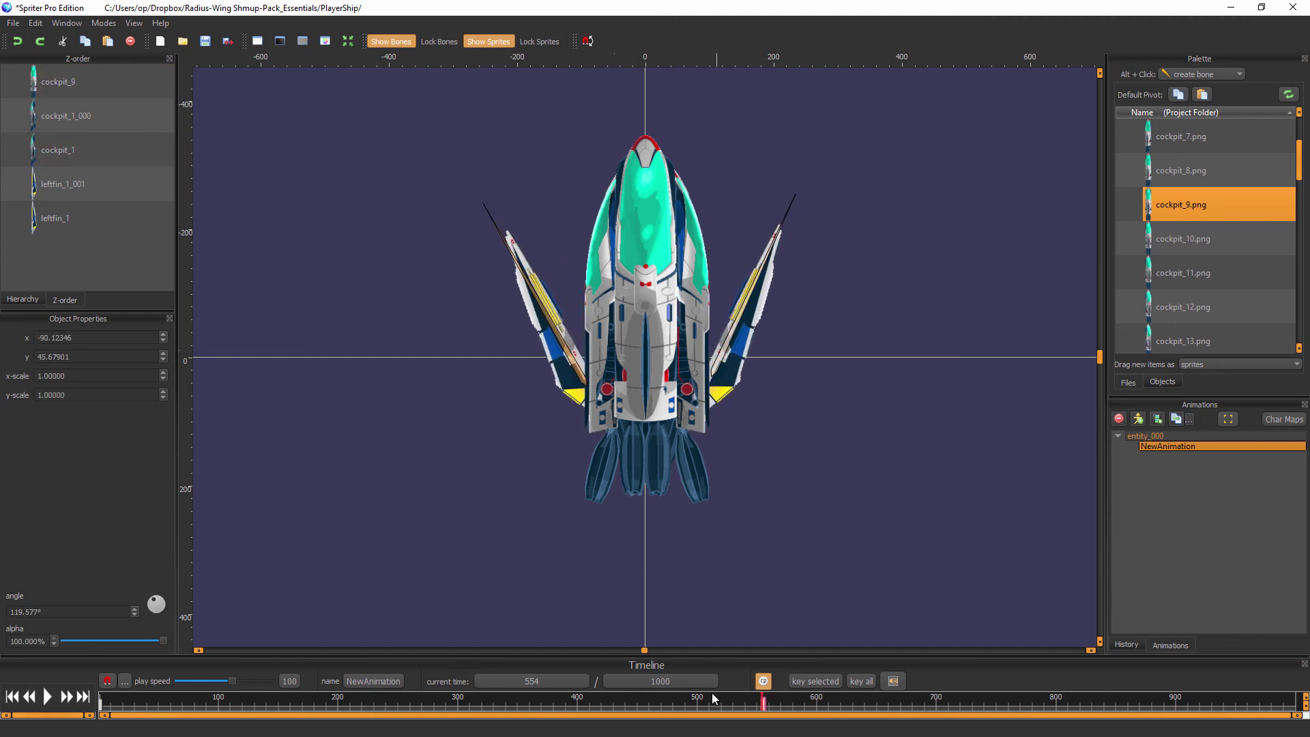
{"action": "left_click_drag", "start_coordinate": [710, 693], "coordinate": [95, 638]}
{"action": "key", "text": "space"}
{"action": "key", "text": "space"}
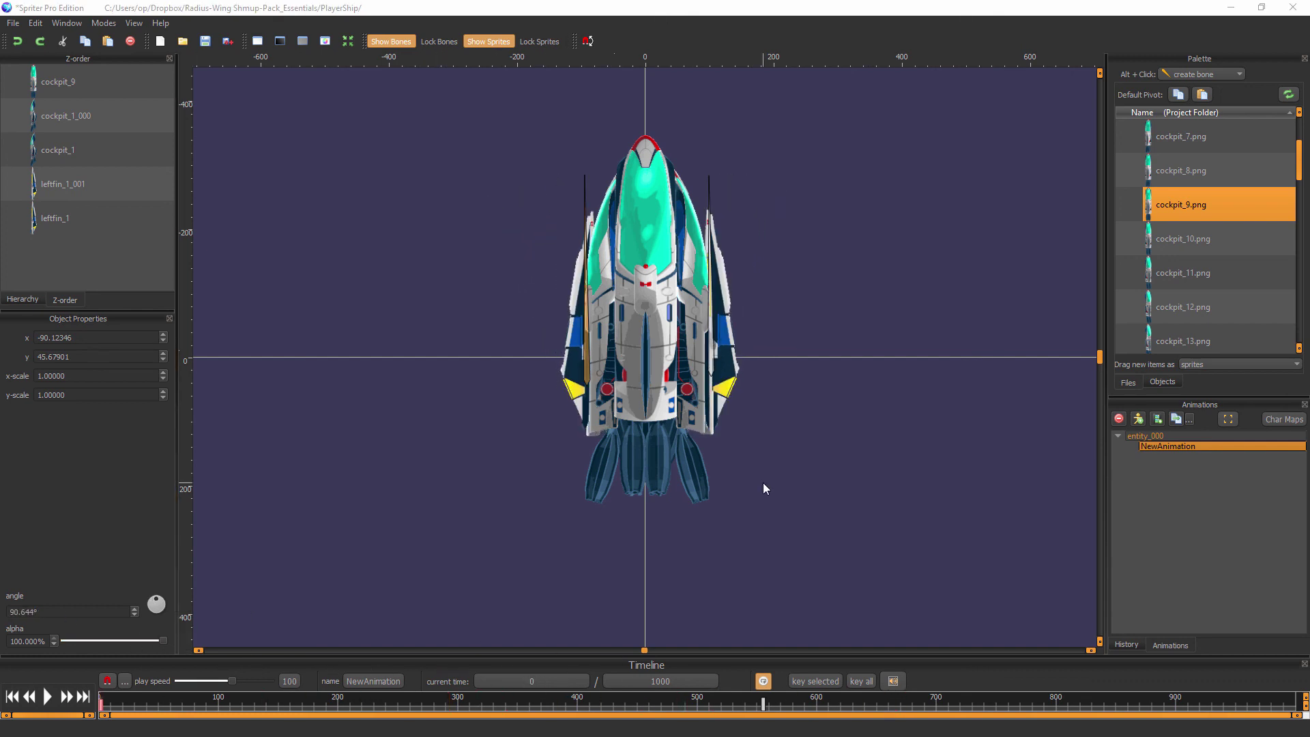